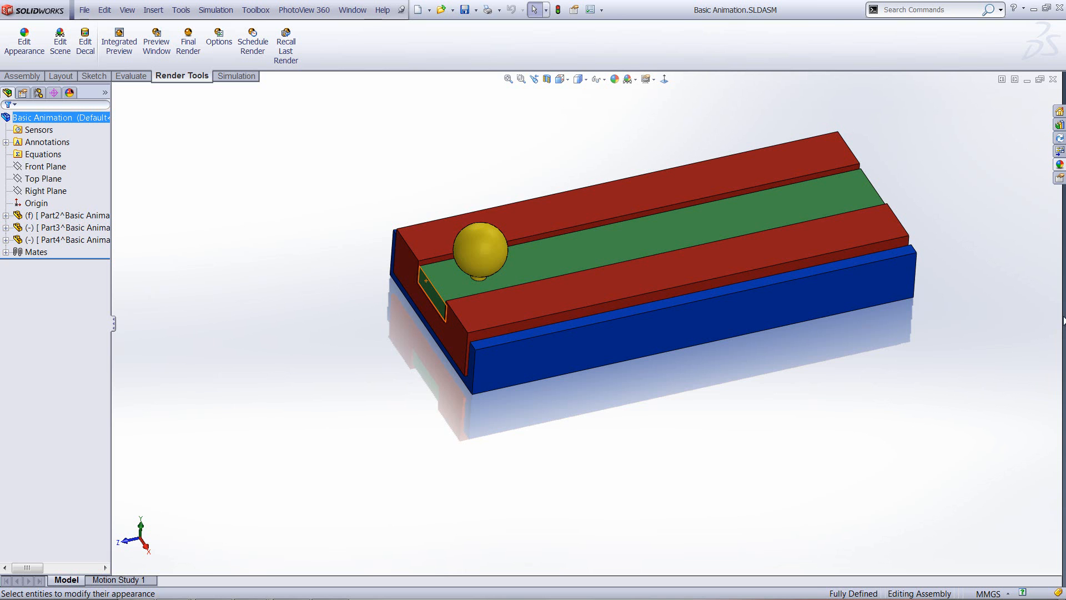
Pull the red channel and the green slider with the yellow ball out of the blue base so all three parts sit apart.
drag(422, 248, 141, 194)
drag(522, 270, 789, 194)
middle_drag(790, 194, 608, 199)
drag(475, 289, 466, 225)
drag(708, 261, 725, 193)
click(769, 331)
middle_drag(636, 376, 660, 406)
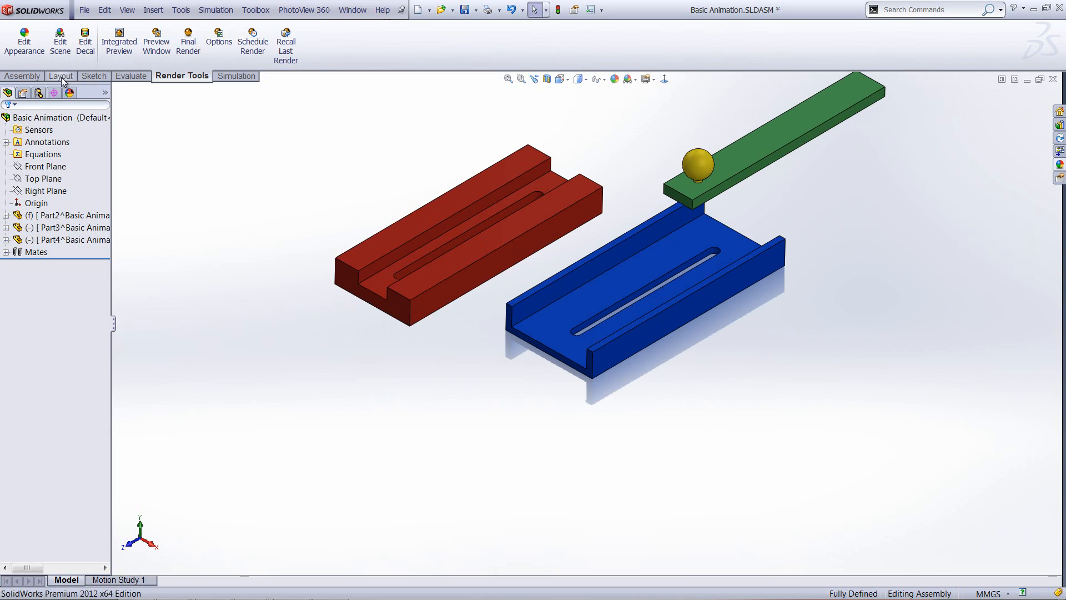
Add coincident mates seating the red part's side and bottom faces against the inner side and floor of the blue base.
click(22, 75)
click(107, 38)
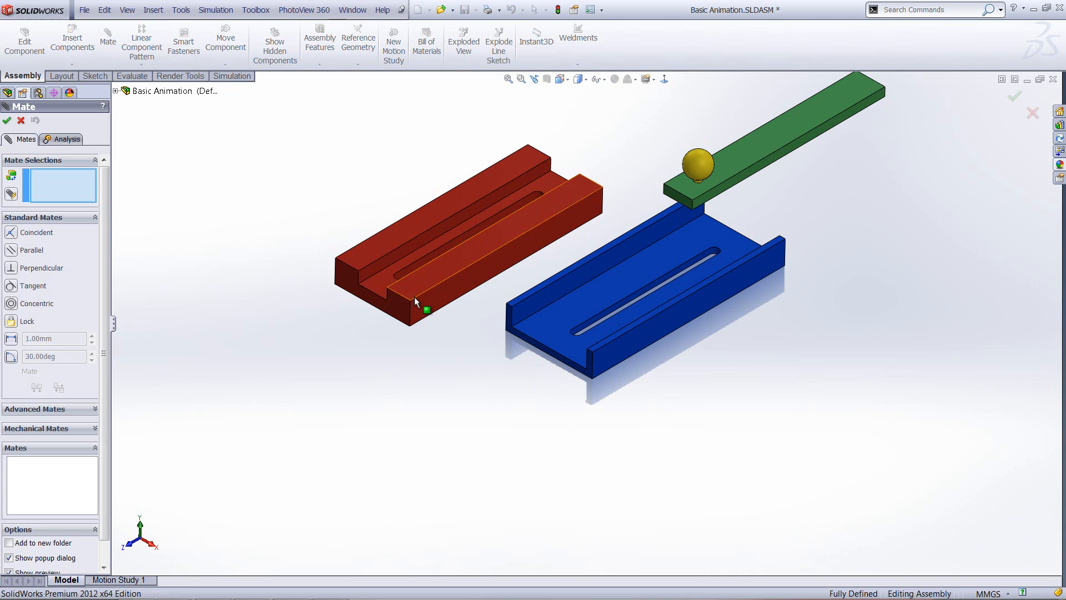
click(424, 322)
middle_drag(553, 366, 642, 368)
click(583, 360)
click(587, 369)
click(546, 356)
middle_drag(546, 356, 630, 373)
click(649, 345)
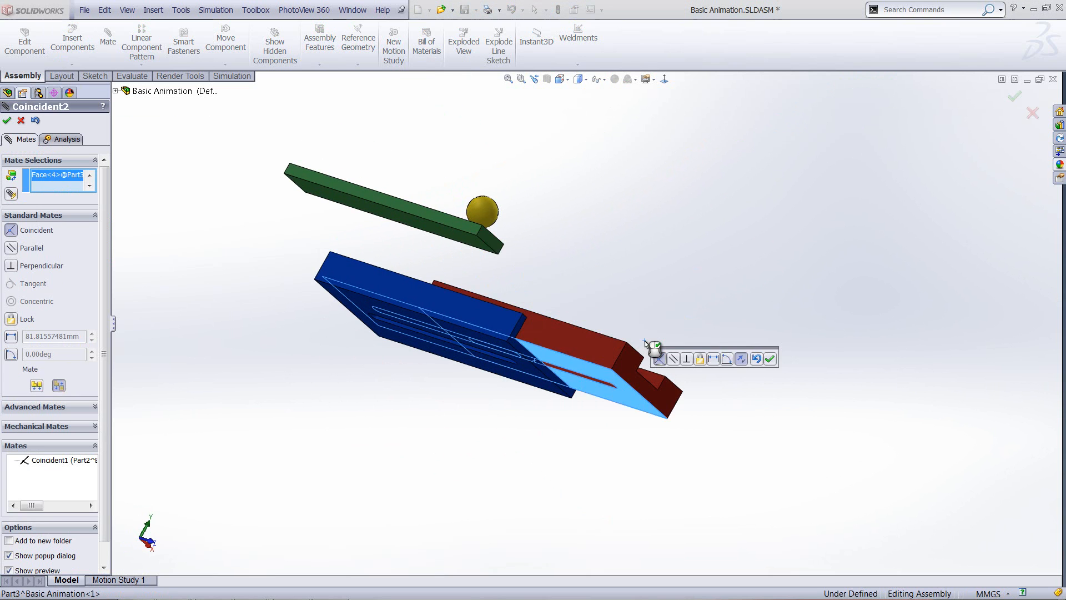
key(Return)
Add two coincident mates seating the green slider's faces in the channel of the red part, and finish mating.
middle_drag(648, 331, 535, 386)
click(436, 434)
click(500, 265)
key(Return)
click(455, 297)
middle_drag(455, 297, 401, 361)
click(401, 348)
key(Return)
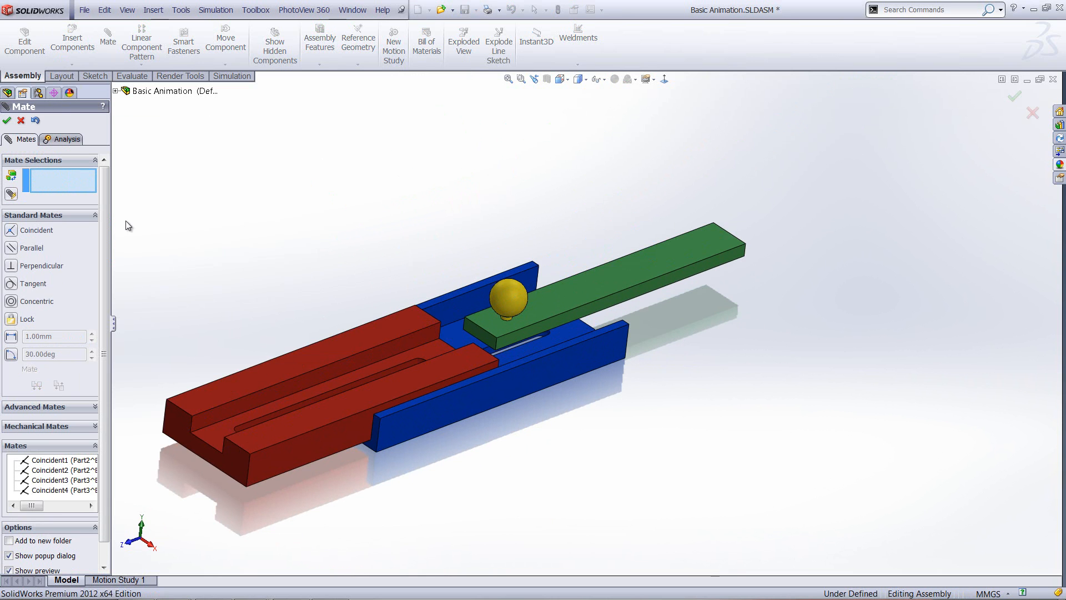
click(7, 120)
Slide the red part fully into the blue base and the green slider fully into the red channel.
middle_drag(204, 234, 280, 399)
drag(280, 399, 475, 391)
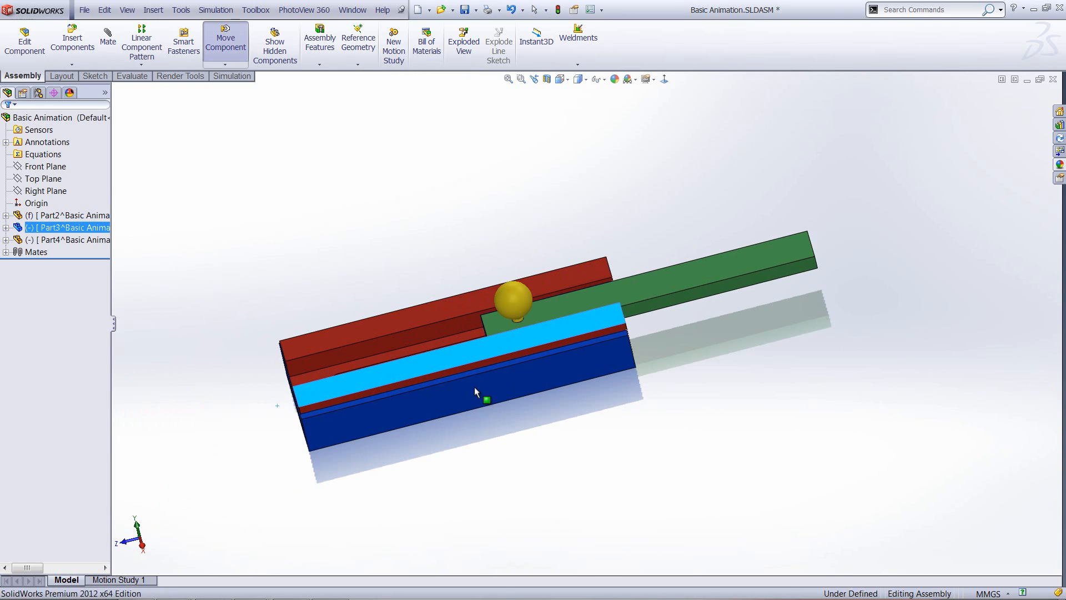
drag(697, 293, 481, 311)
click(507, 425)
middle_drag(508, 425, 521, 421)
scroll(422, 430, up, 2)
scroll(415, 385, down, 3)
middle_drag(488, 354, 502, 350)
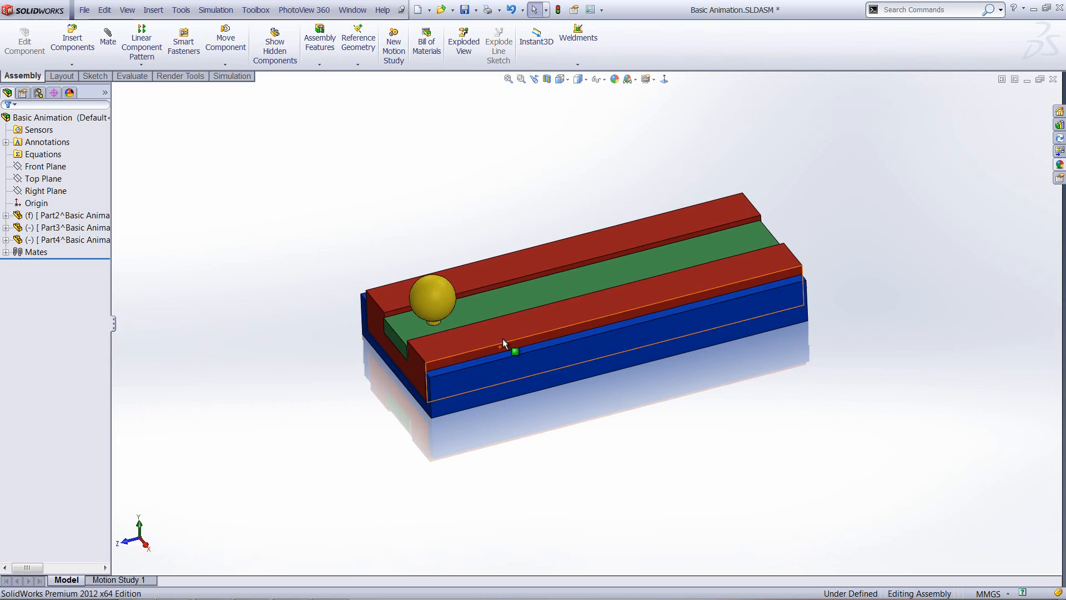
mouse_move(512, 305)
mouse_down()
mouse_move(403, 331)
mouse_move(546, 298)
mouse_move(510, 314)
mouse_up()
click(615, 465)
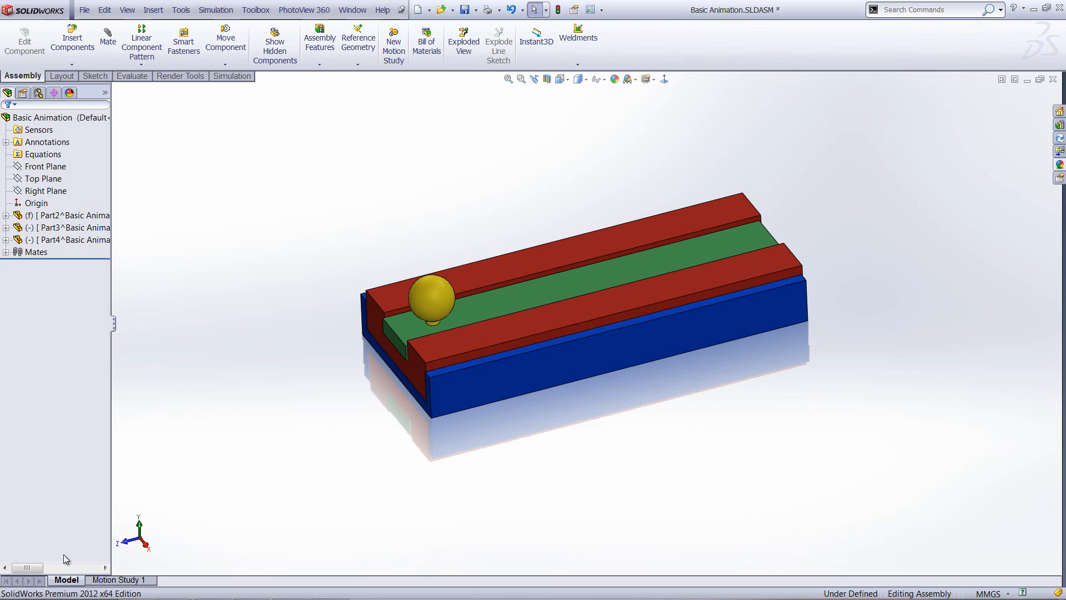
Open Motion Study 1 and enlarge its timeline area.
click(111, 582)
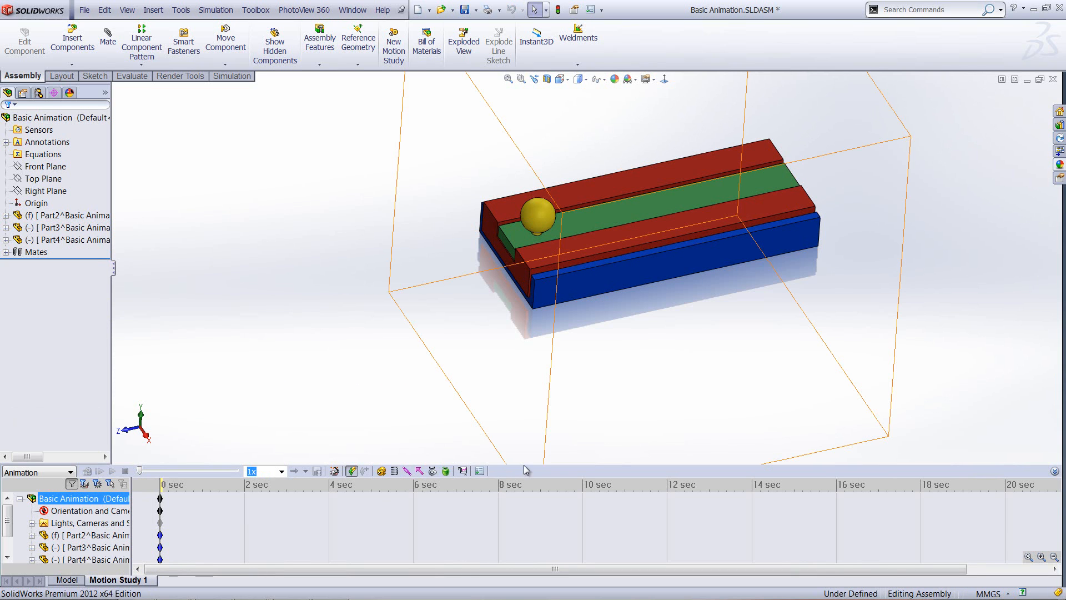
drag(525, 465, 519, 397)
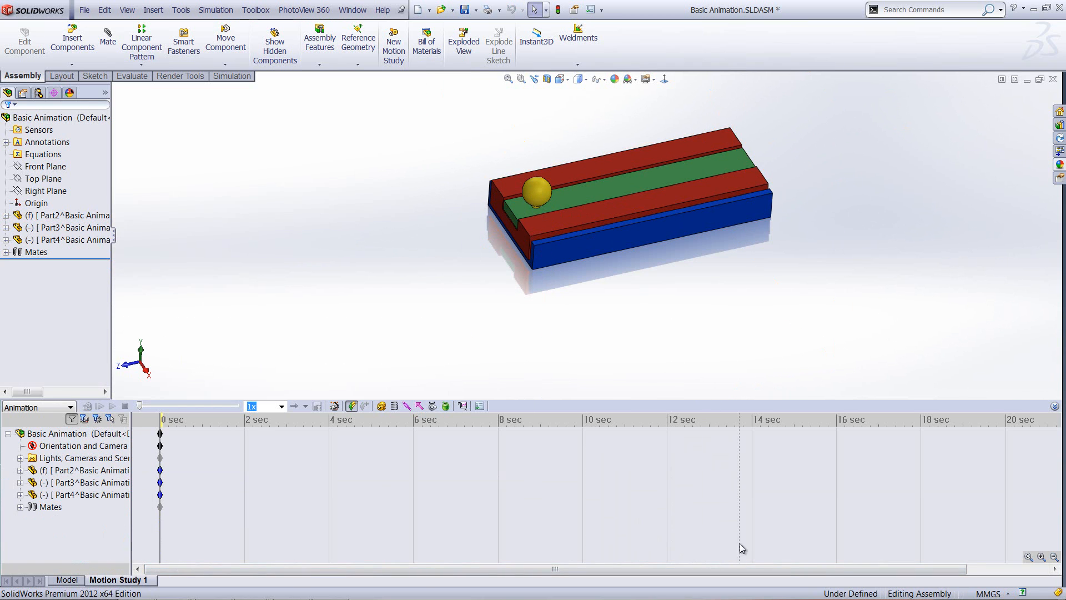
click(61, 433)
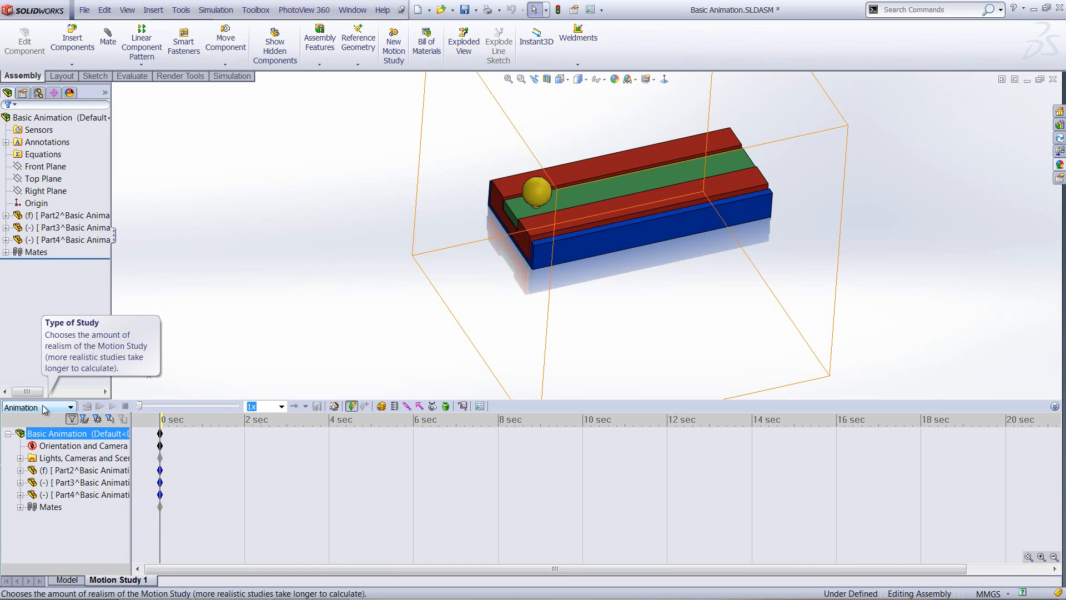
Examine the timeline's time bar and the starting keys of the assembly, lights and cameras, parts and mates.
click(357, 481)
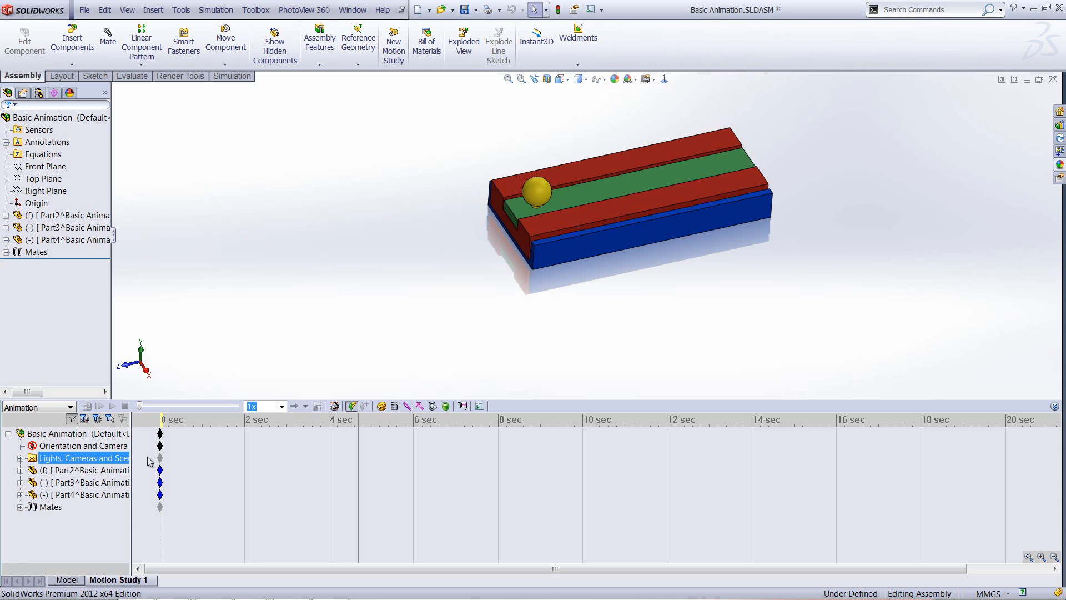
click(35, 447)
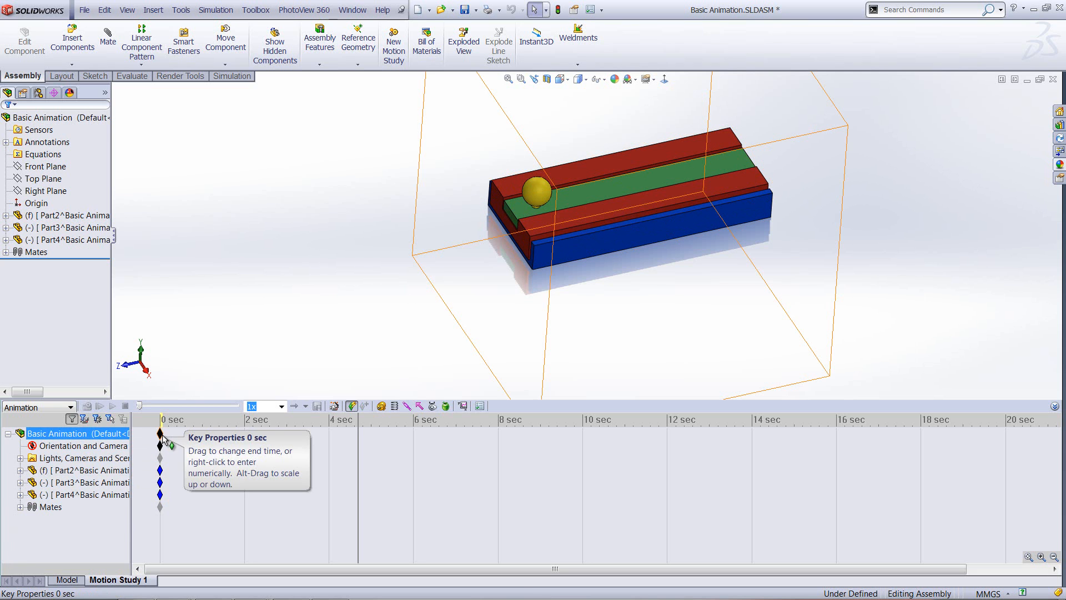
click(161, 460)
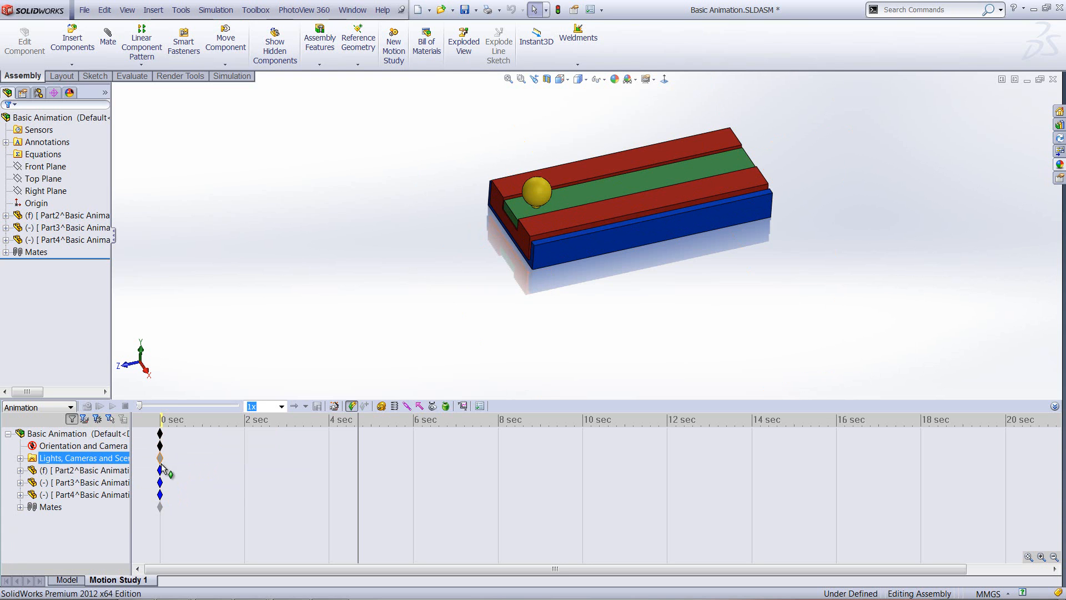
click(160, 471)
click(160, 483)
click(160, 494)
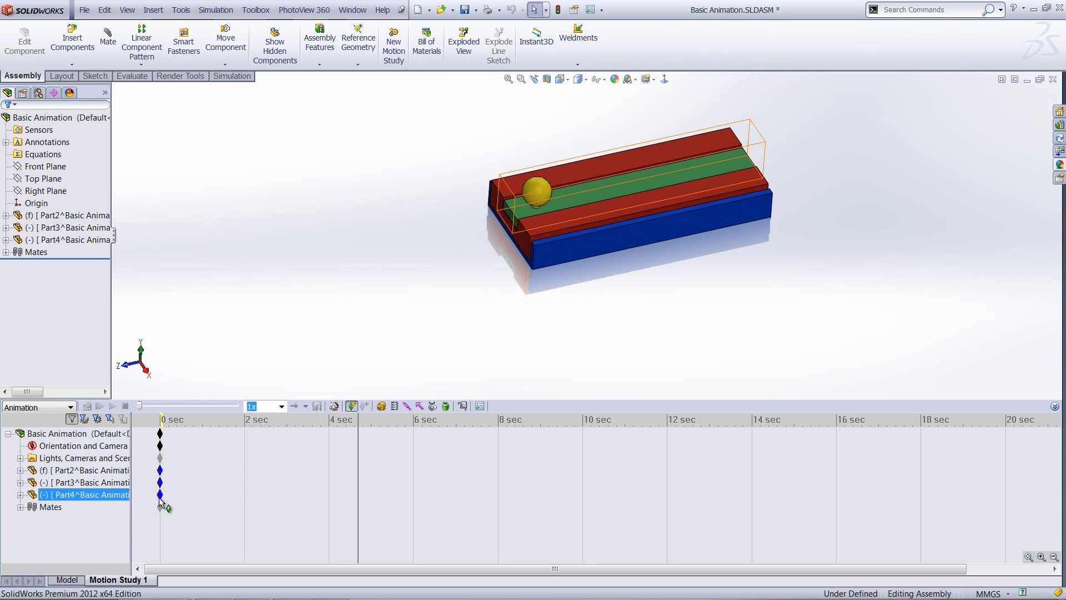
click(160, 507)
click(158, 532)
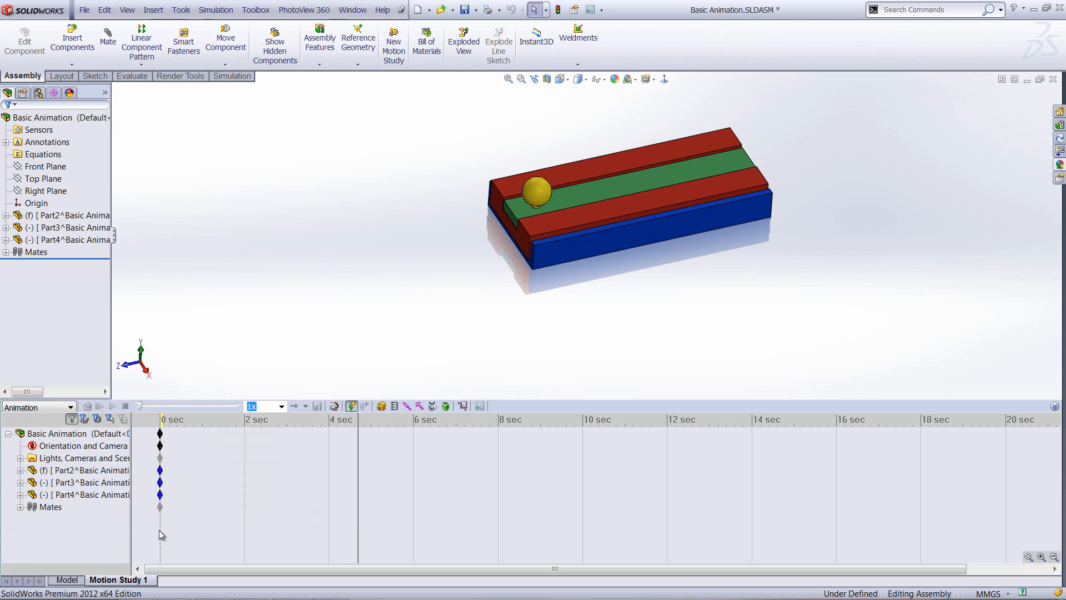
click(186, 480)
click(151, 431)
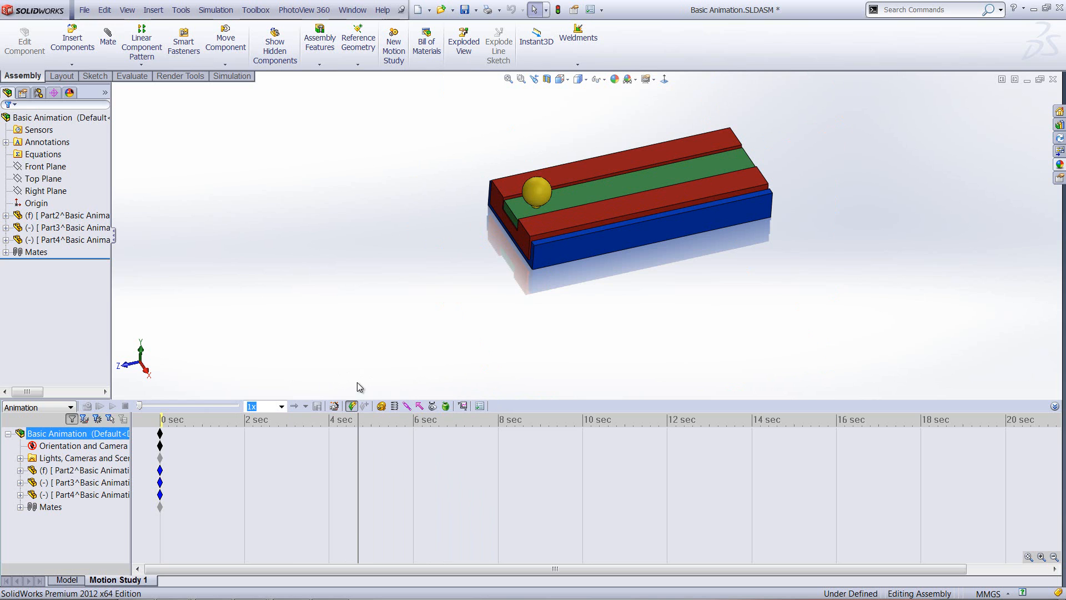
Set the motion study's animation frame rate to 24 frames per second.
click(481, 406)
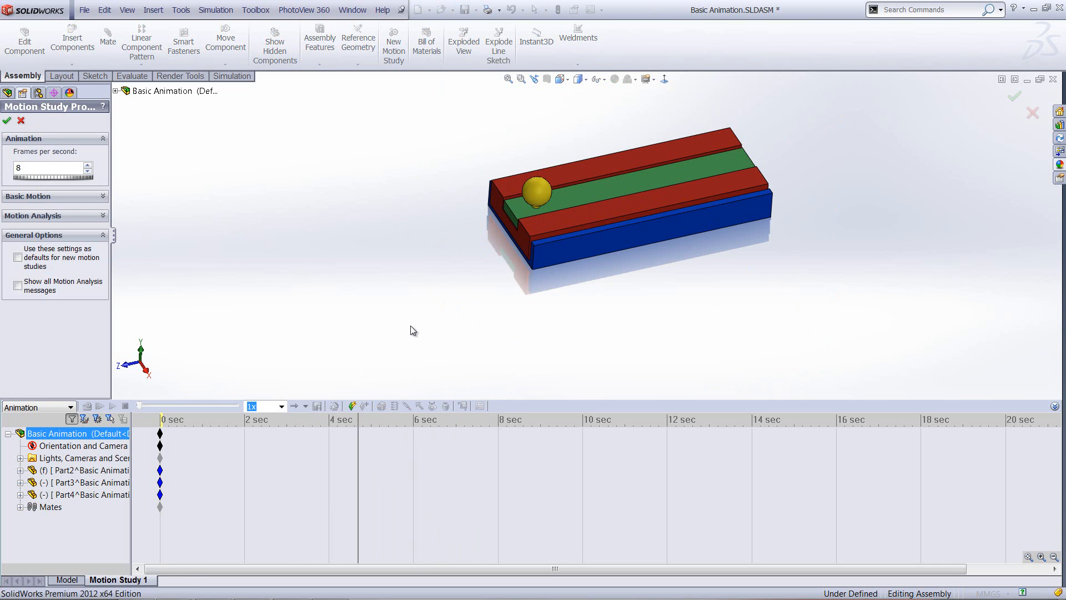
double_click(46, 167)
text(24)
drag(24, 165, 11, 168)
click(37, 169)
click(6, 120)
Place the time bar at 4 seconds and slide the red part partway out of the blue base to key its motion.
click(358, 495)
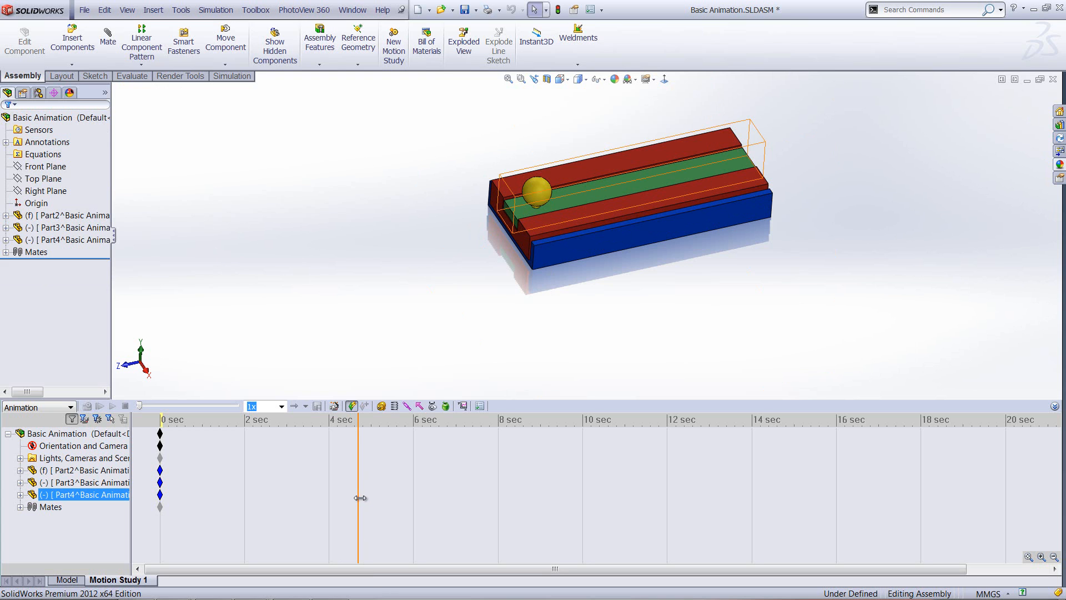
mouse_move(358, 499)
mouse_down()
mouse_move(309, 498)
mouse_move(386, 498)
mouse_move(310, 498)
mouse_move(383, 504)
mouse_move(324, 506)
mouse_move(367, 506)
mouse_up()
click(233, 434)
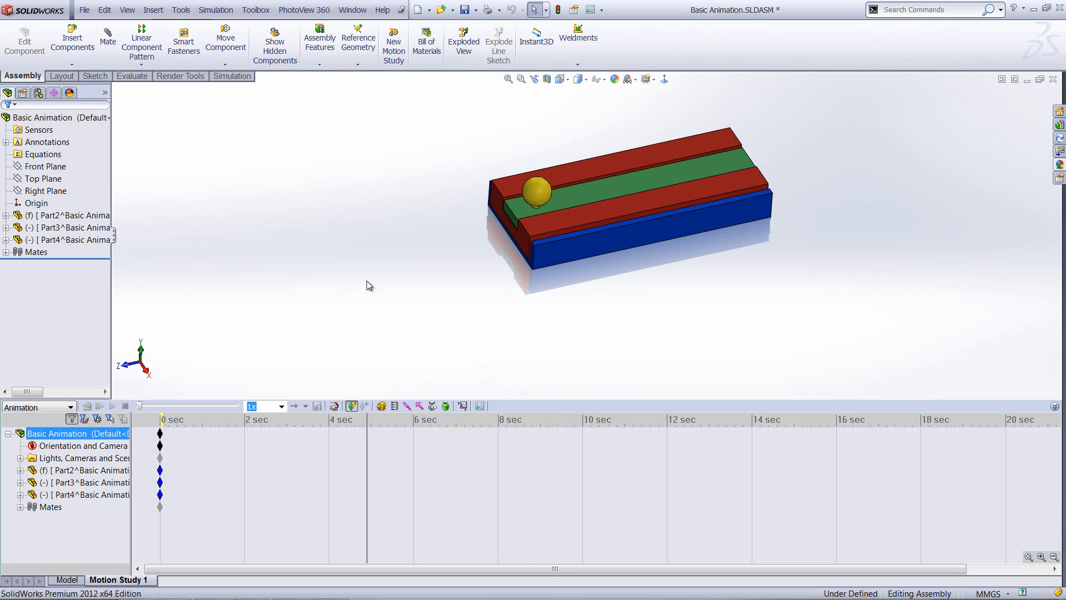
click(381, 471)
drag(367, 474, 330, 475)
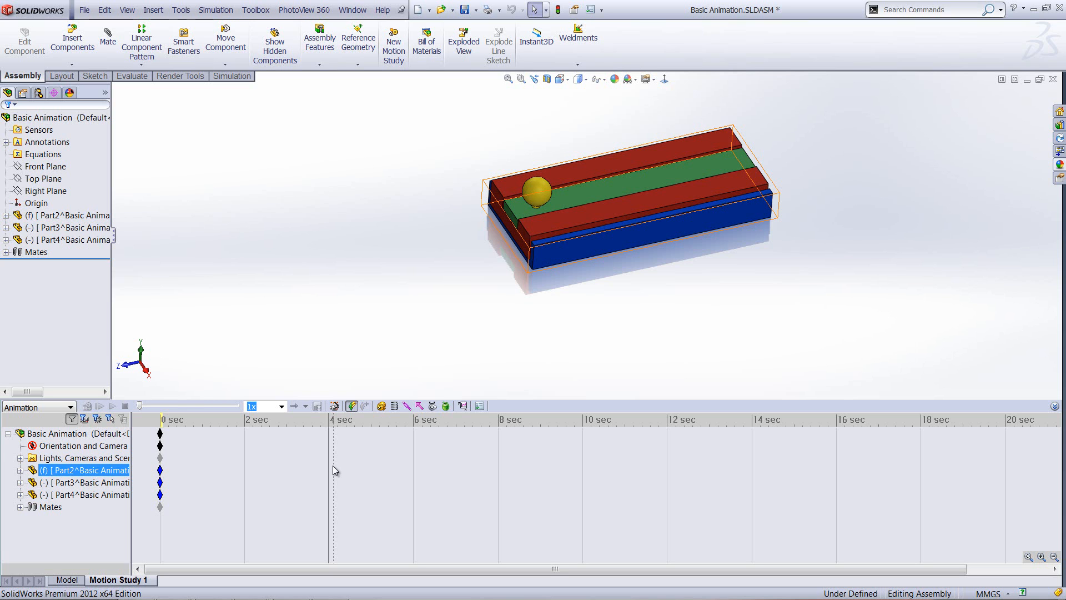
mouse_move(330, 473)
mouse_down()
mouse_move(159, 476)
mouse_move(328, 480)
mouse_up()
click(327, 480)
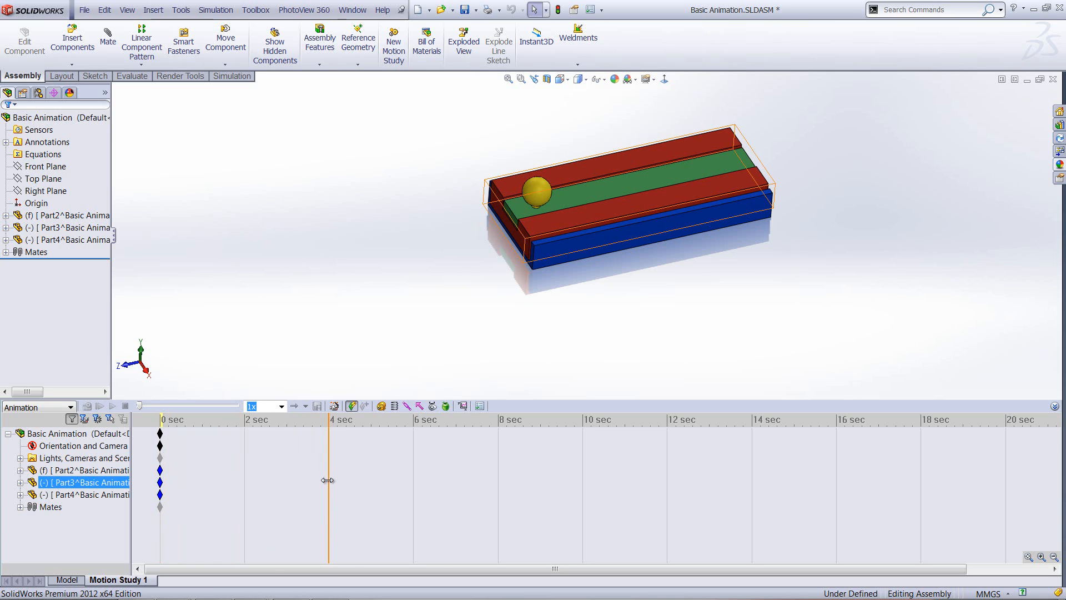
click(537, 234)
drag(537, 234, 333, 290)
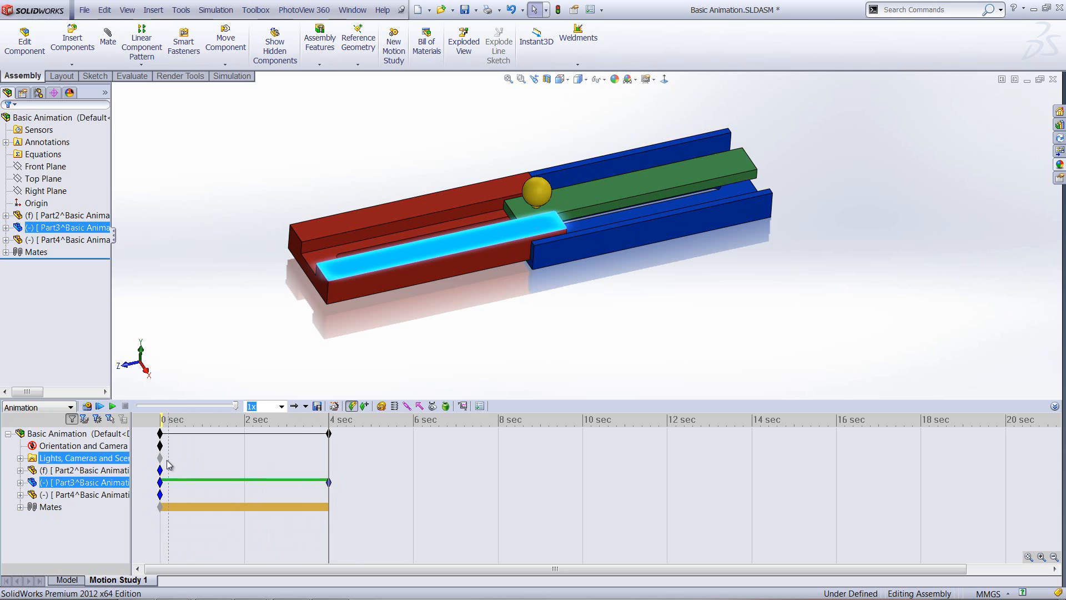
Move the time bar to 6 seconds and pull the green slider out beyond the end of the red part.
click(161, 482)
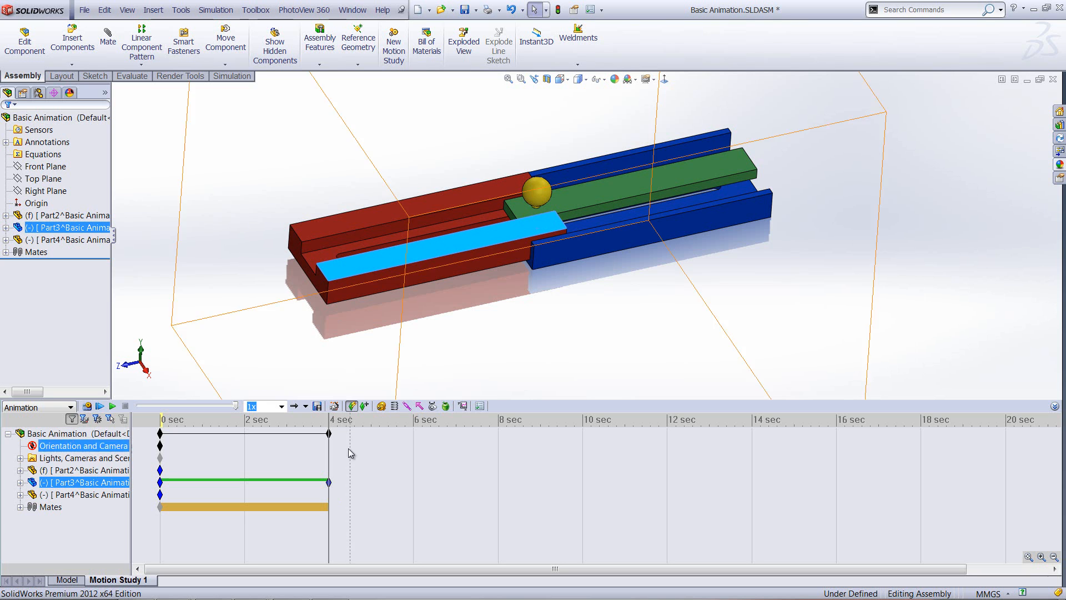
drag(328, 466, 416, 468)
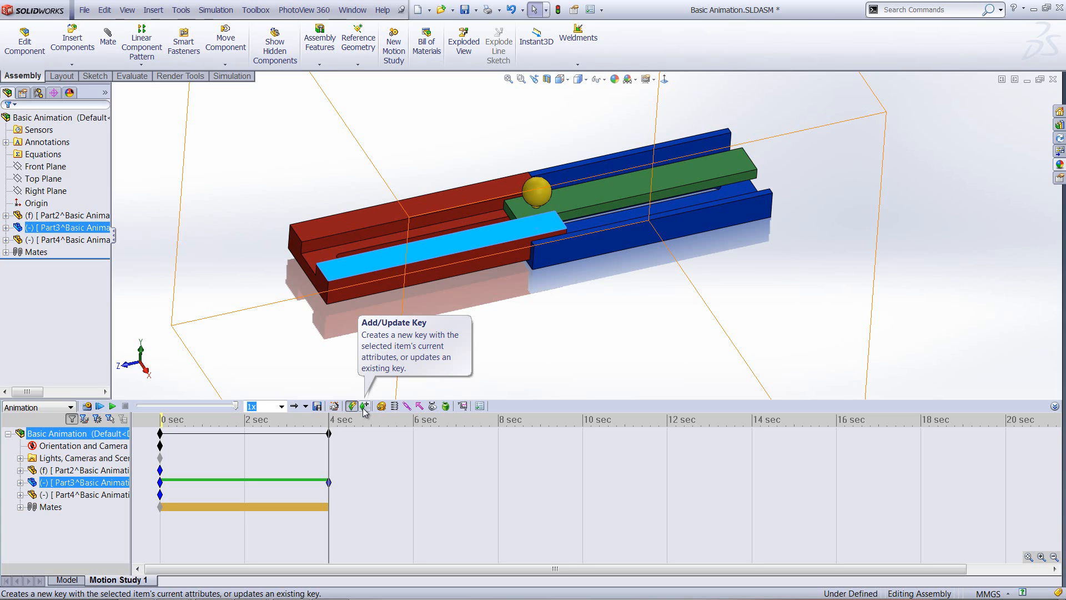
click(221, 286)
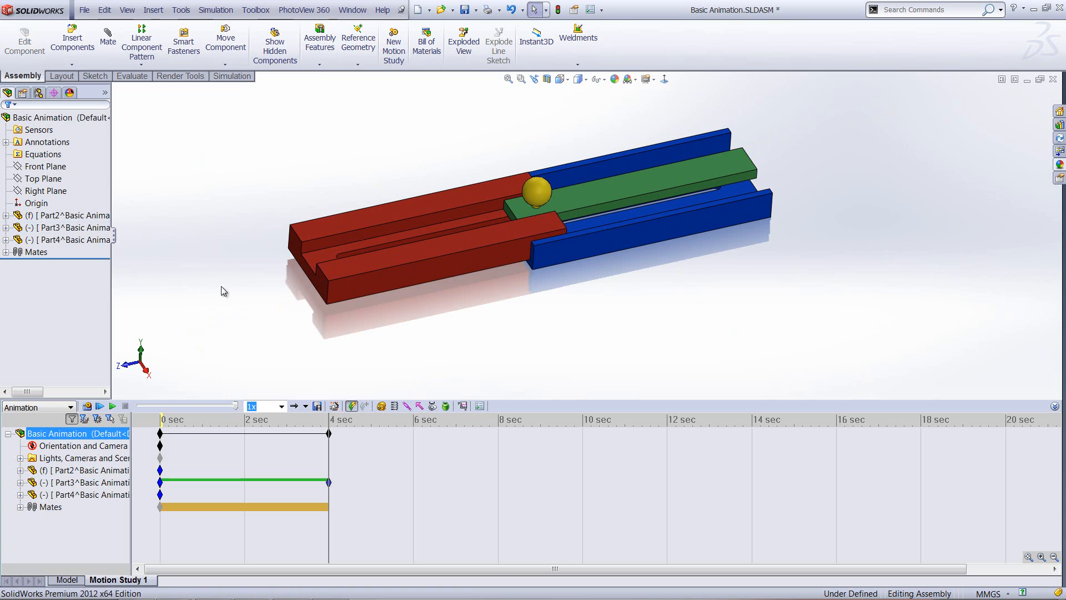
click(369, 470)
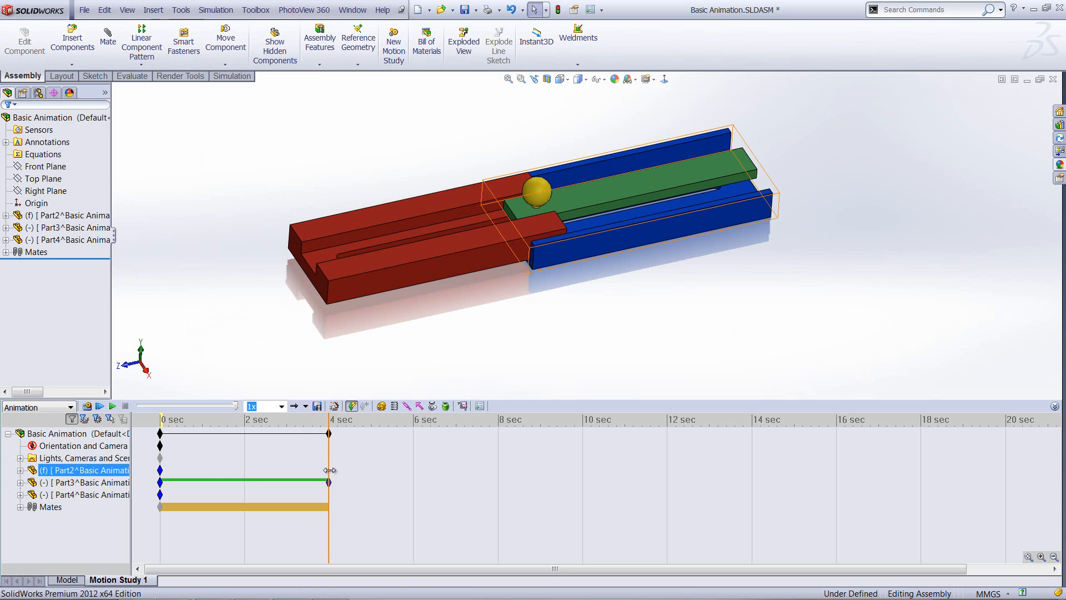
drag(370, 471, 414, 471)
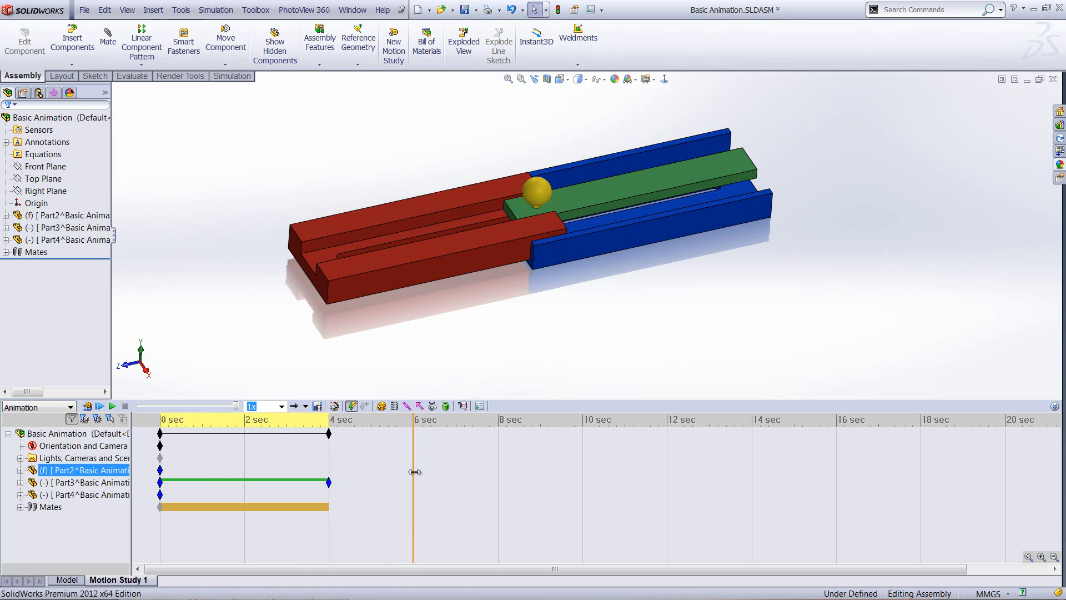
drag(533, 214, 163, 289)
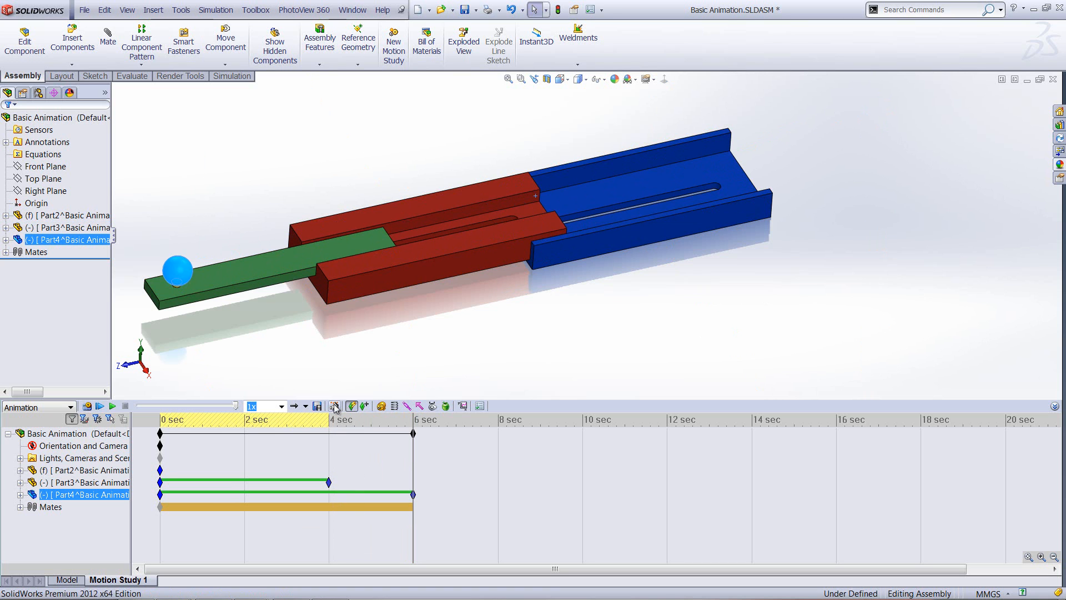
Scrub the animation back to 0 seconds and calculate the motion study.
click(211, 437)
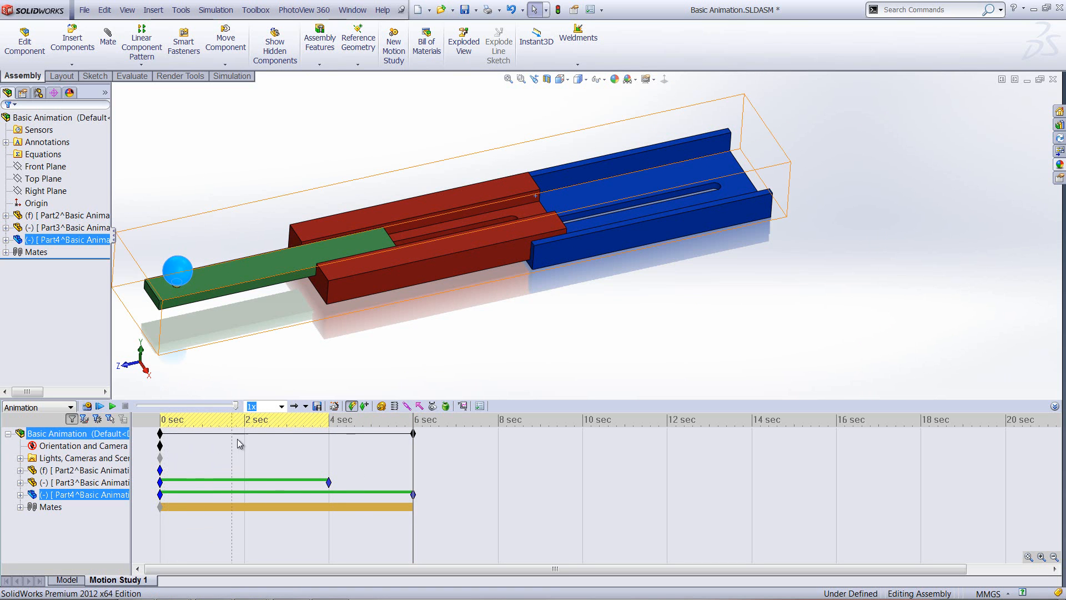
mouse_move(289, 437)
mouse_down()
mouse_move(165, 431)
mouse_move(299, 419)
mouse_up()
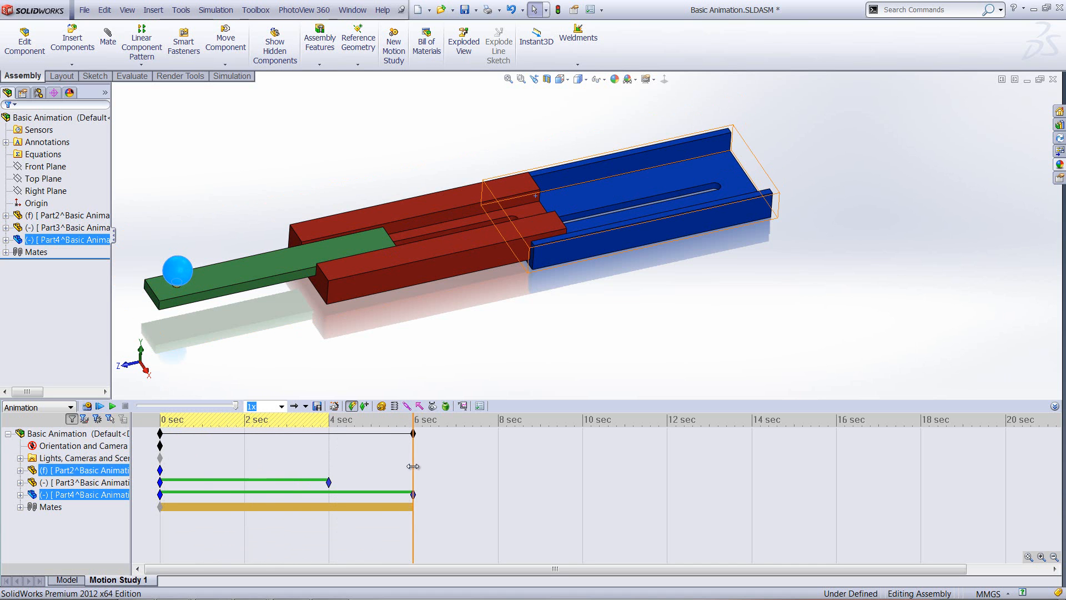
drag(414, 466, 155, 468)
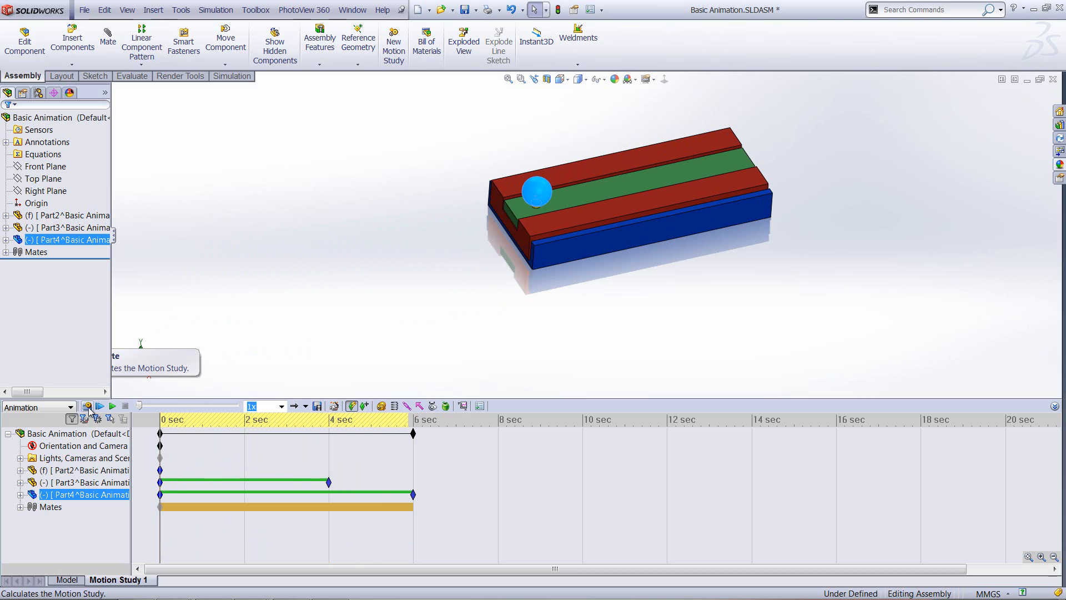
click(89, 407)
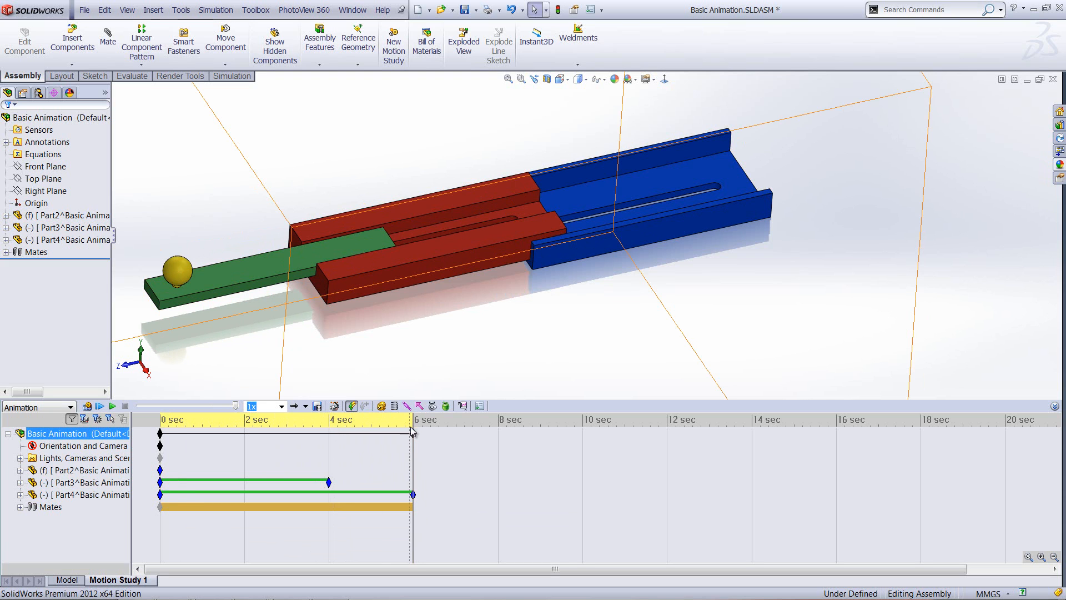
Copy the green slider's 0-second key to 4 seconds and recalculate the motion study.
click(159, 494)
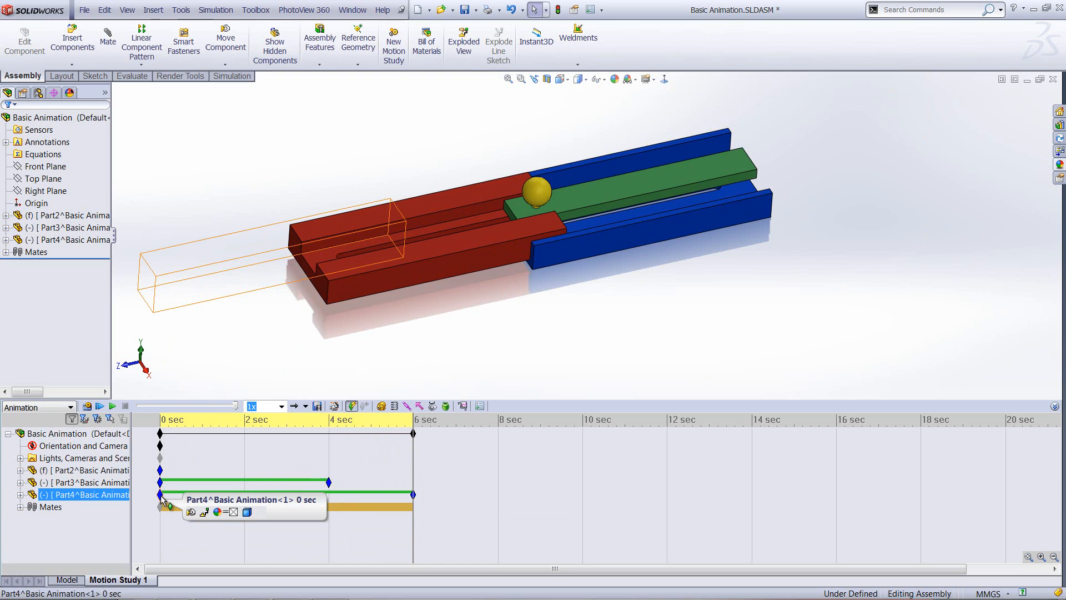
ctrl+drag(161, 496, 329, 494)
click(159, 424)
click(87, 406)
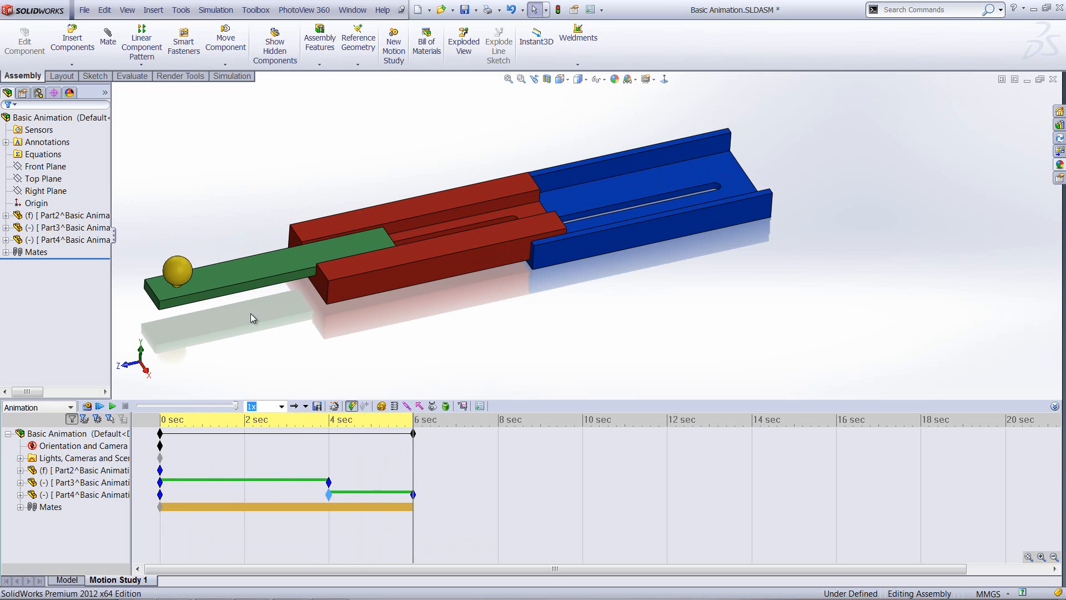
click(346, 482)
click(333, 494)
click(412, 495)
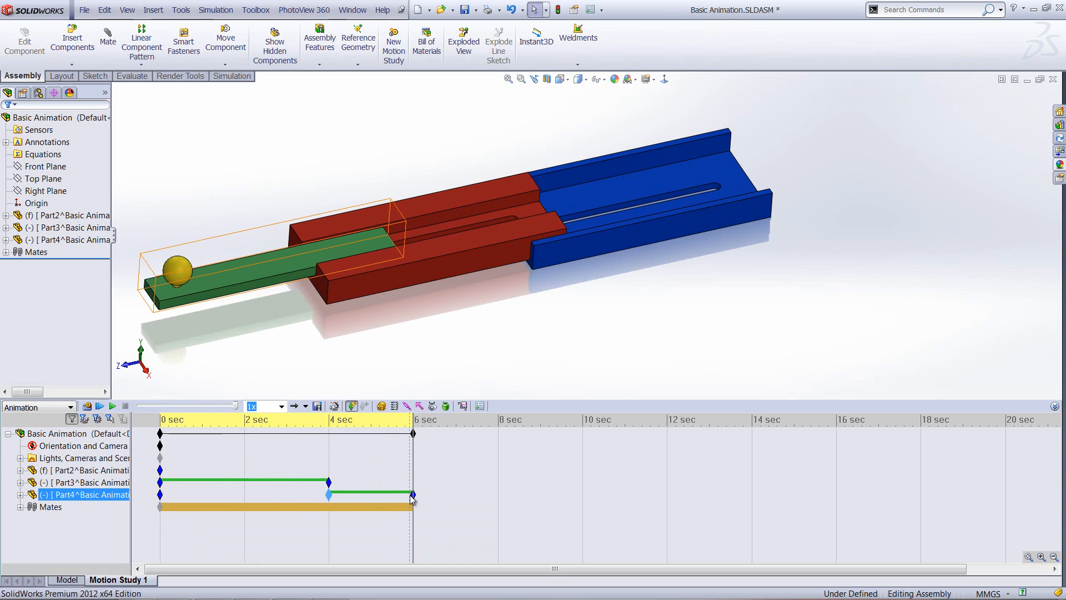
Try deleting the green slider's 6-second key and undo the deletion.
click(387, 354)
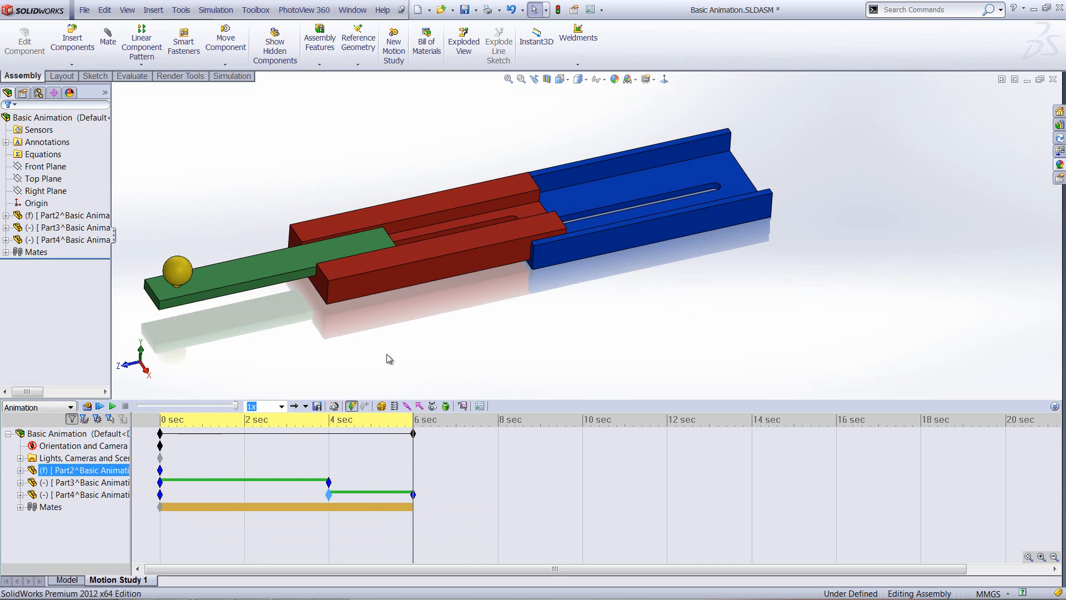
click(425, 497)
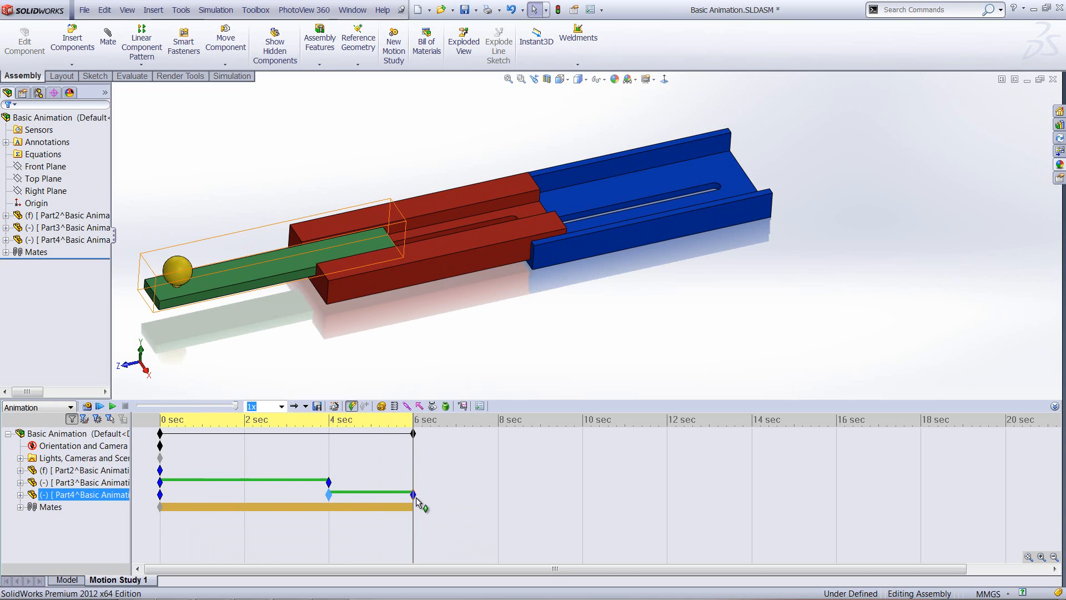
right_click(414, 495)
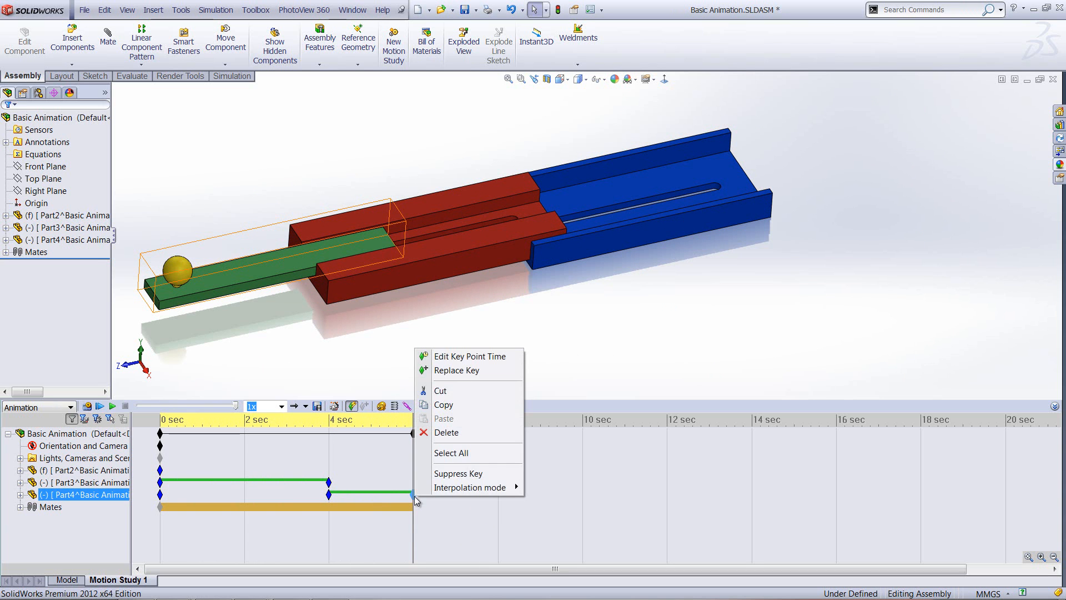
click(446, 433)
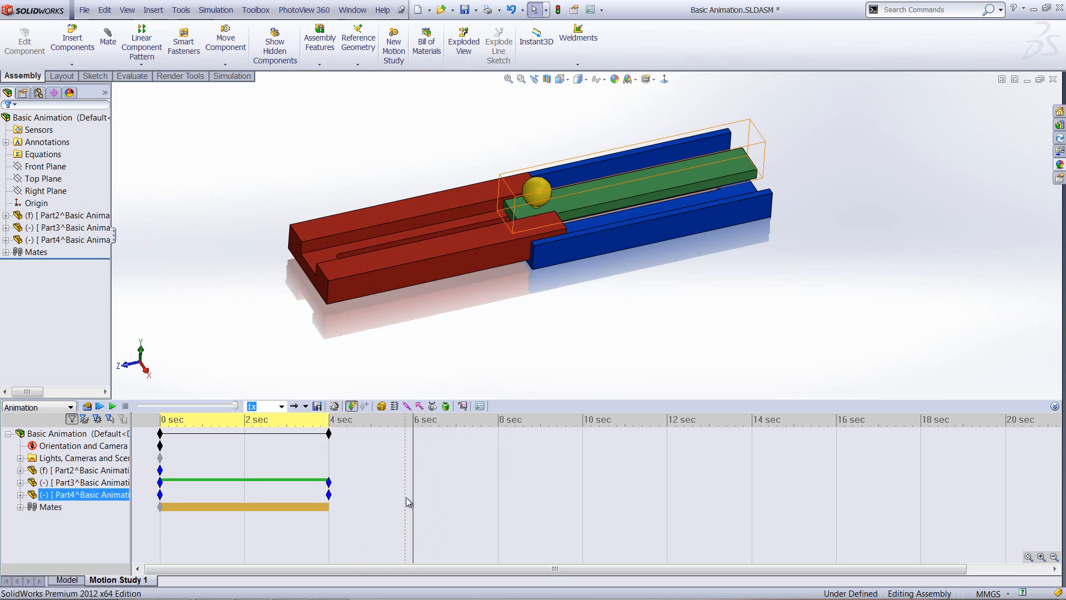
key(ctrl+z)
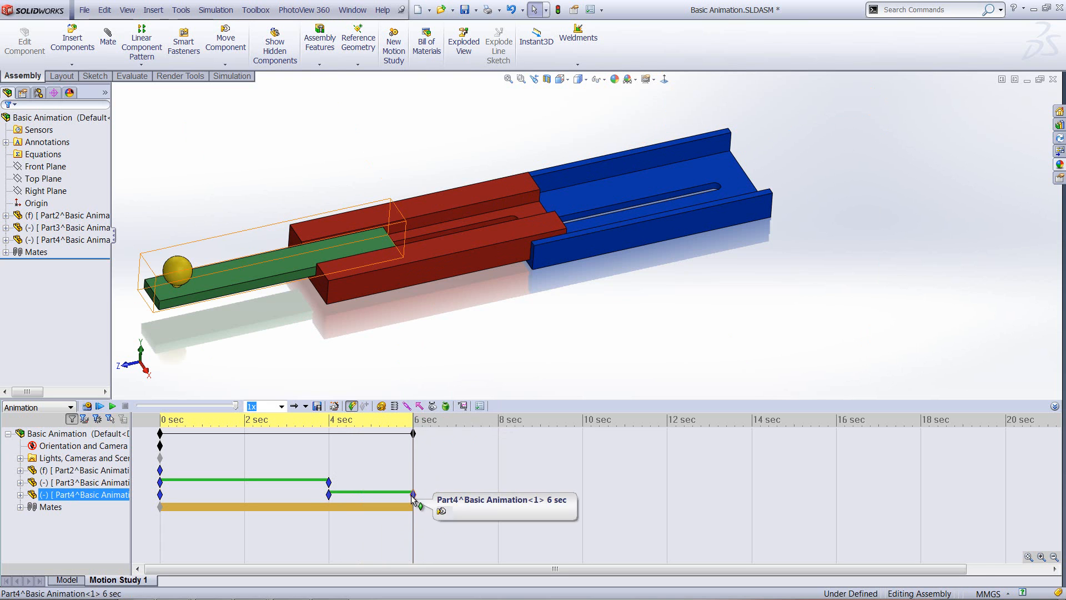
Set the interpolation mode of the green slider's 6-second key to Ease in.
right_click(412, 494)
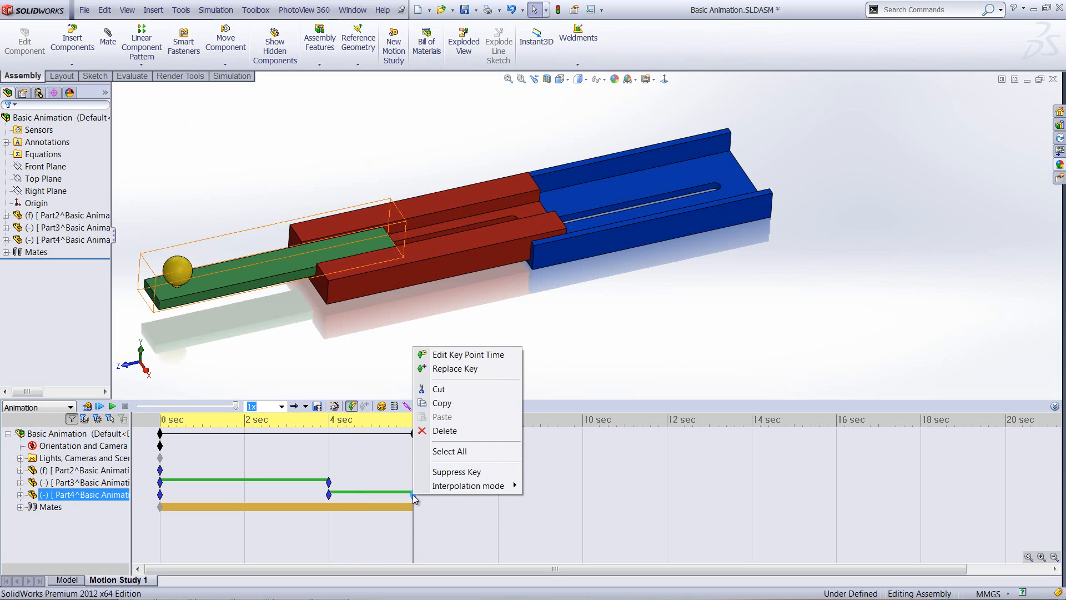
mouse_move(464, 487)
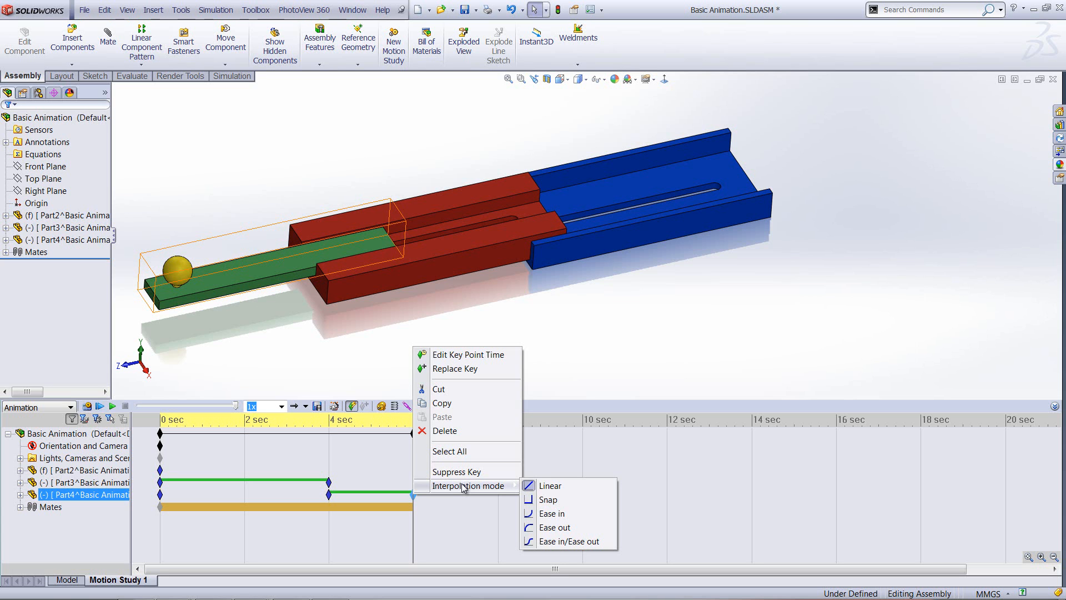
click(548, 515)
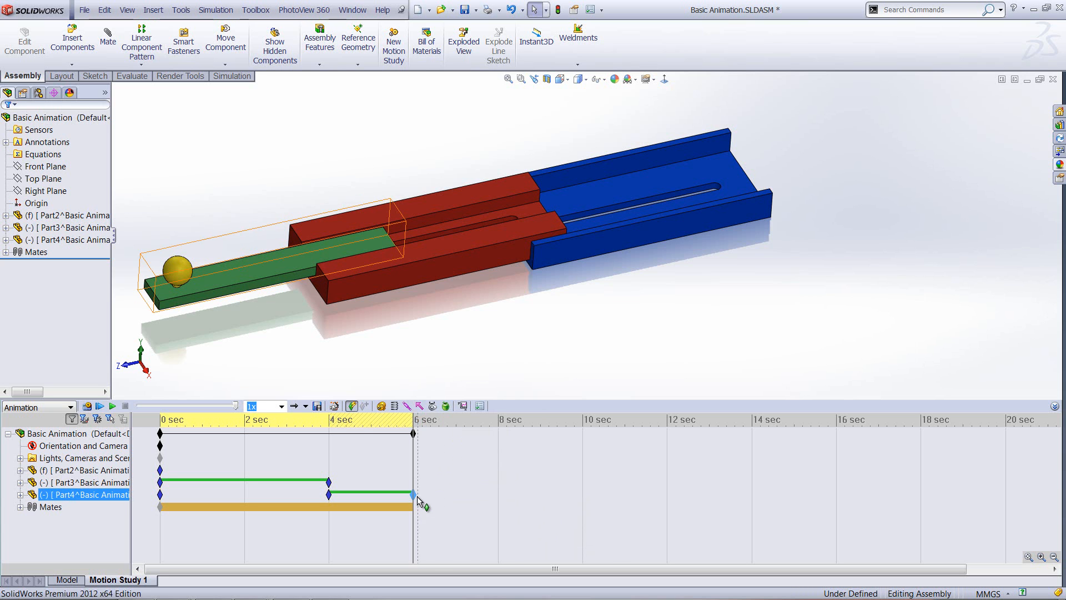
Return the time bar to 0 seconds and recalculate the motion study to play the eased motion.
mouse_move(415, 494)
drag(412, 480, 145, 469)
click(301, 438)
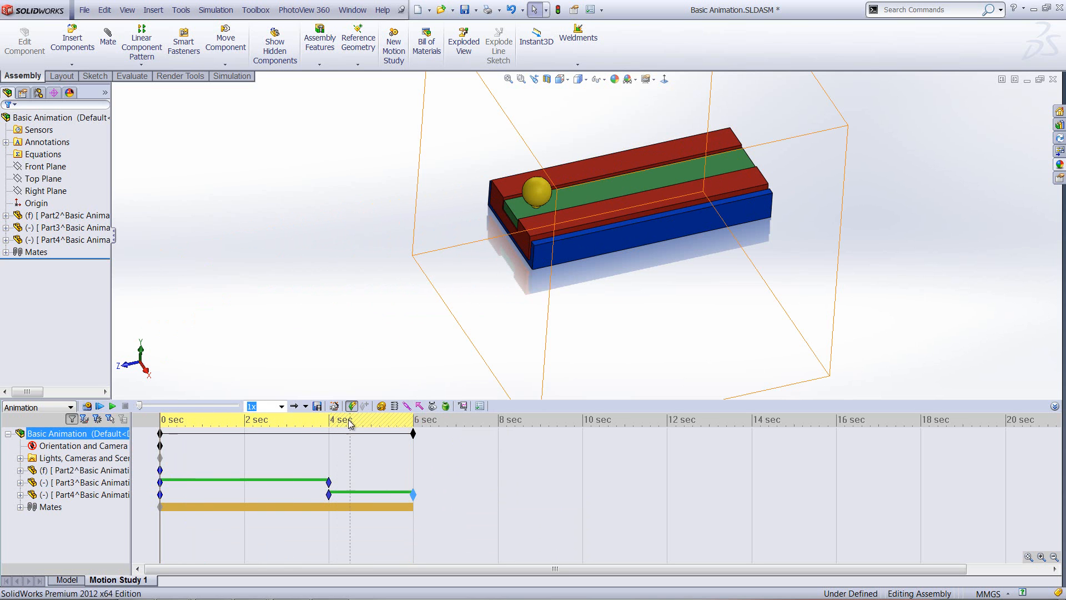
click(87, 406)
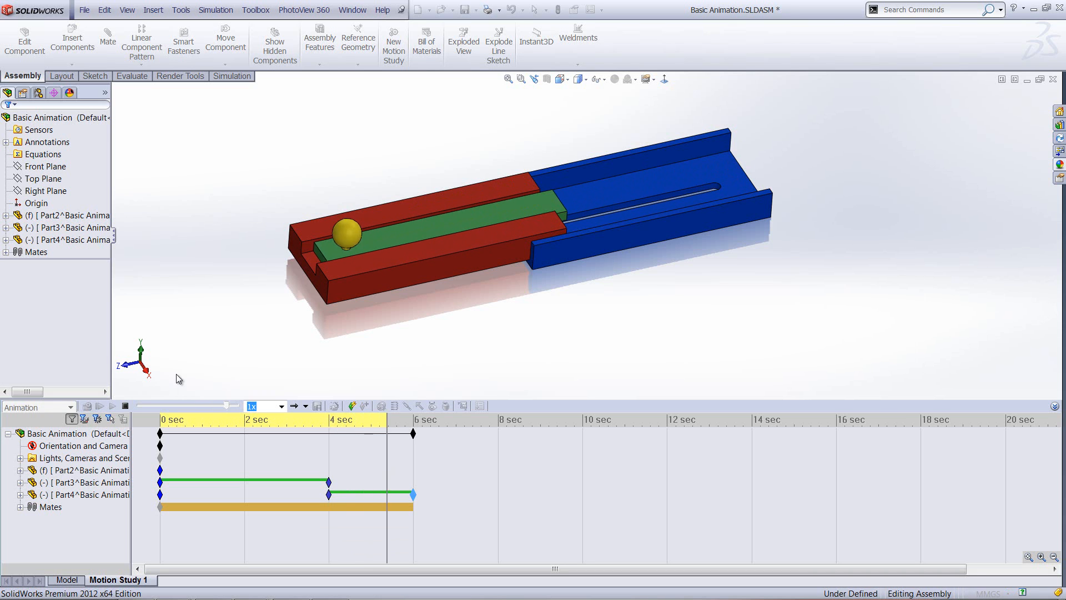
click(113, 407)
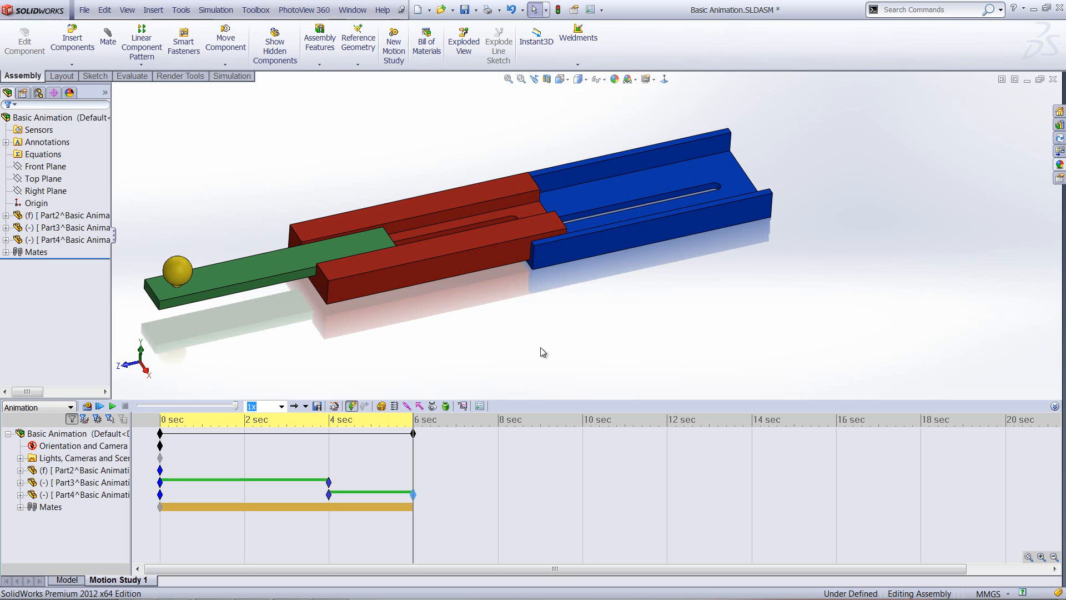
Close the Steam Engine folder window and switch to the open Steam Assembly Incomplete document.
key(ctrl+Tab)
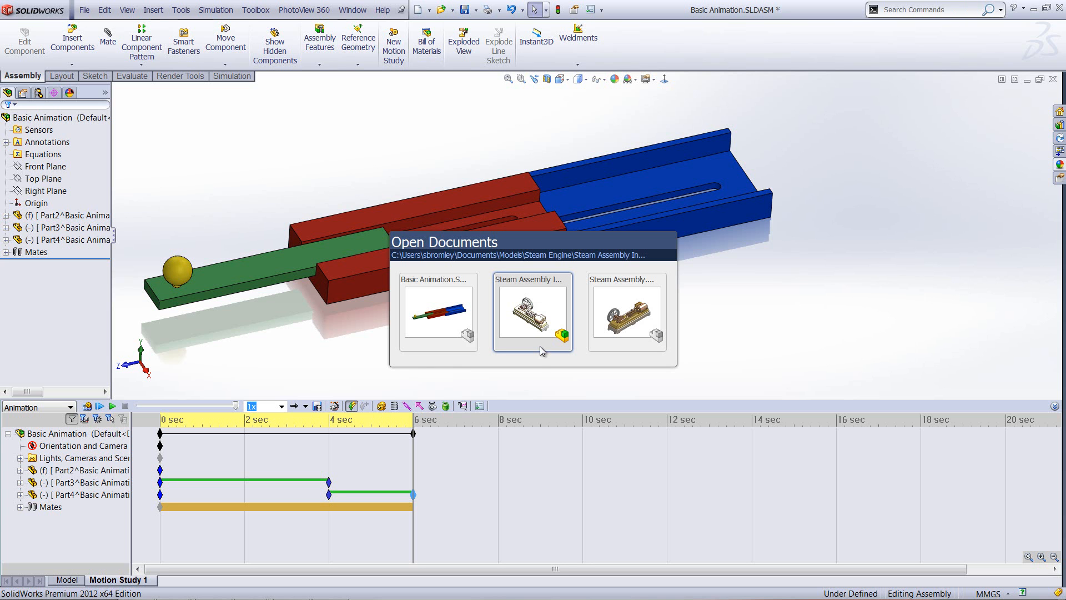
key(Escape)
key(alt+Tab)
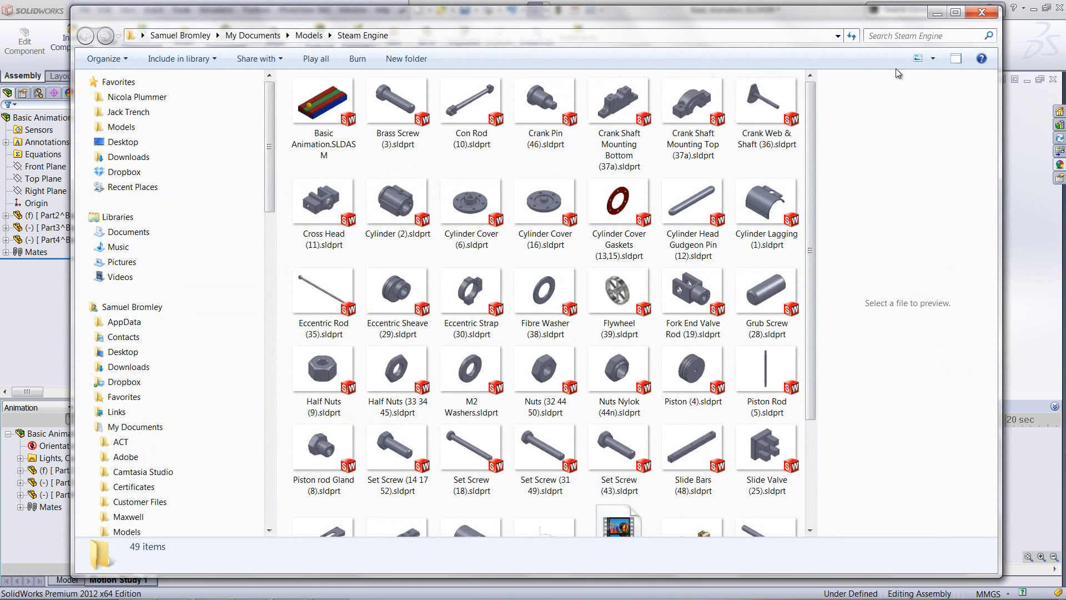
click(979, 13)
key(ctrl+Tab)
click(531, 314)
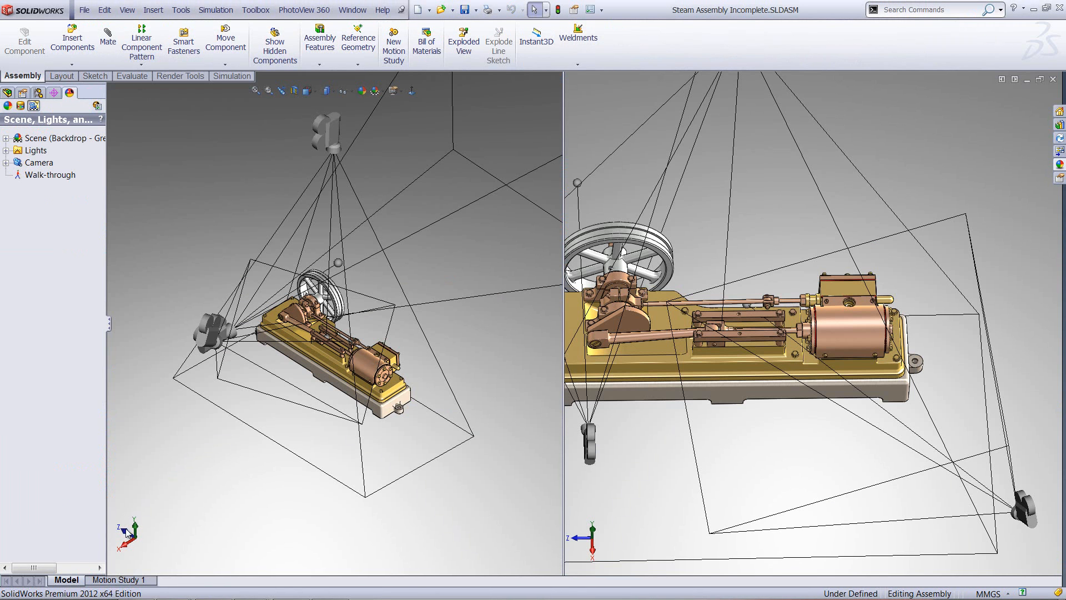
Open Motion Study 1 of the steam engine and update the start of the animation with the changed Camera2 attributes.
click(115, 581)
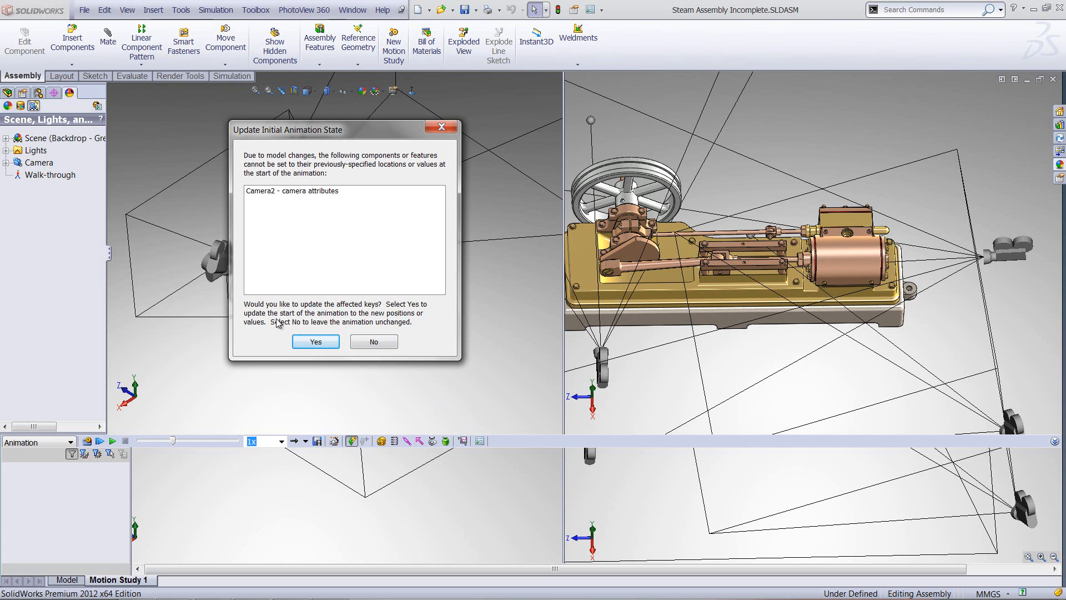
click(311, 343)
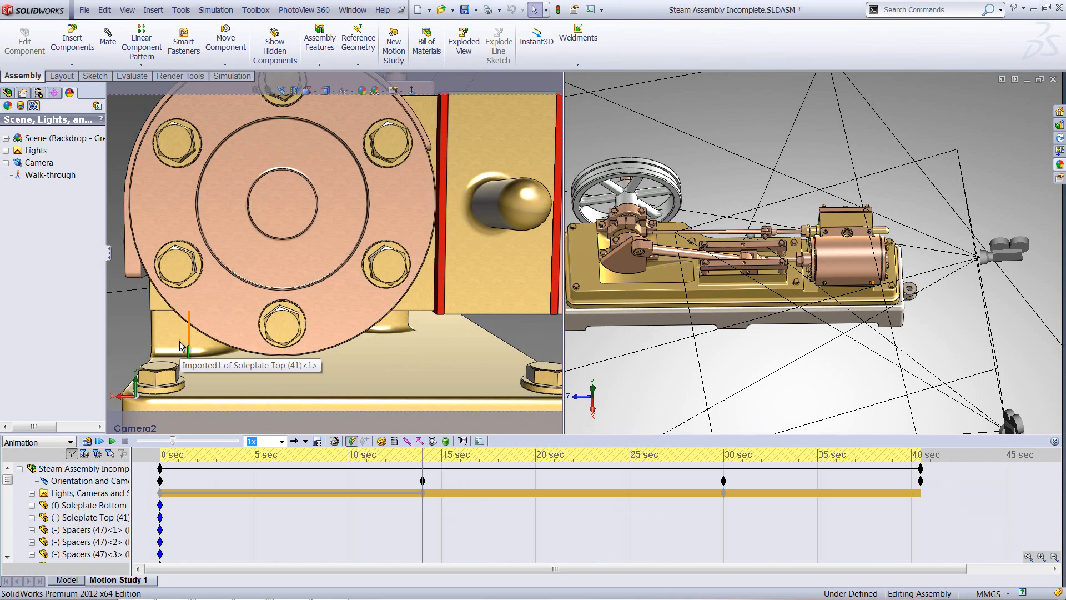
Enlarge the motion study timeline temporarily to examine the engine components' keys and change bars.
click(161, 468)
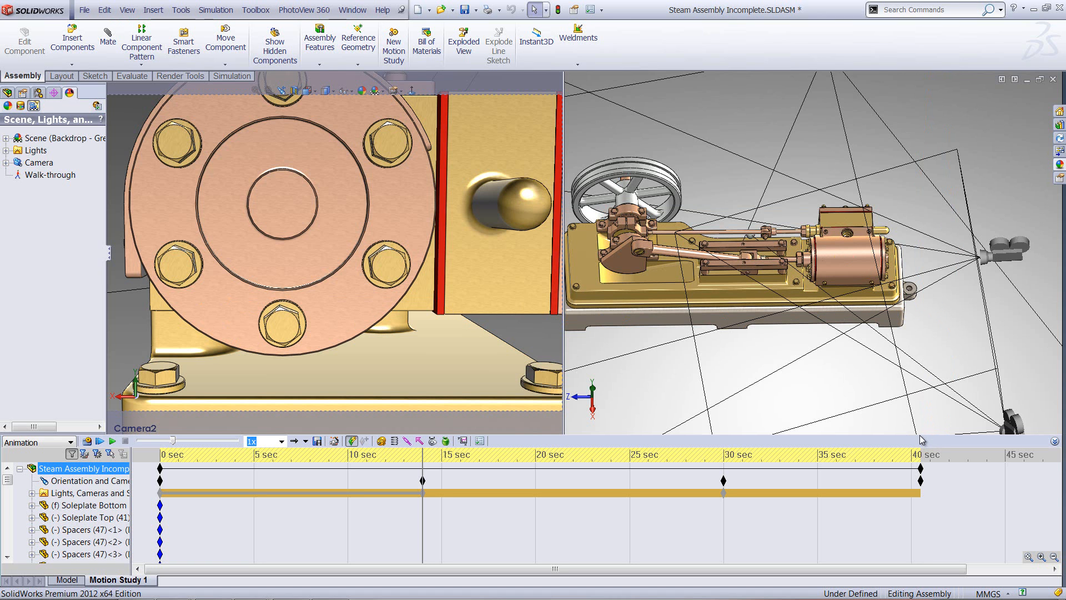
drag(918, 434, 860, 174)
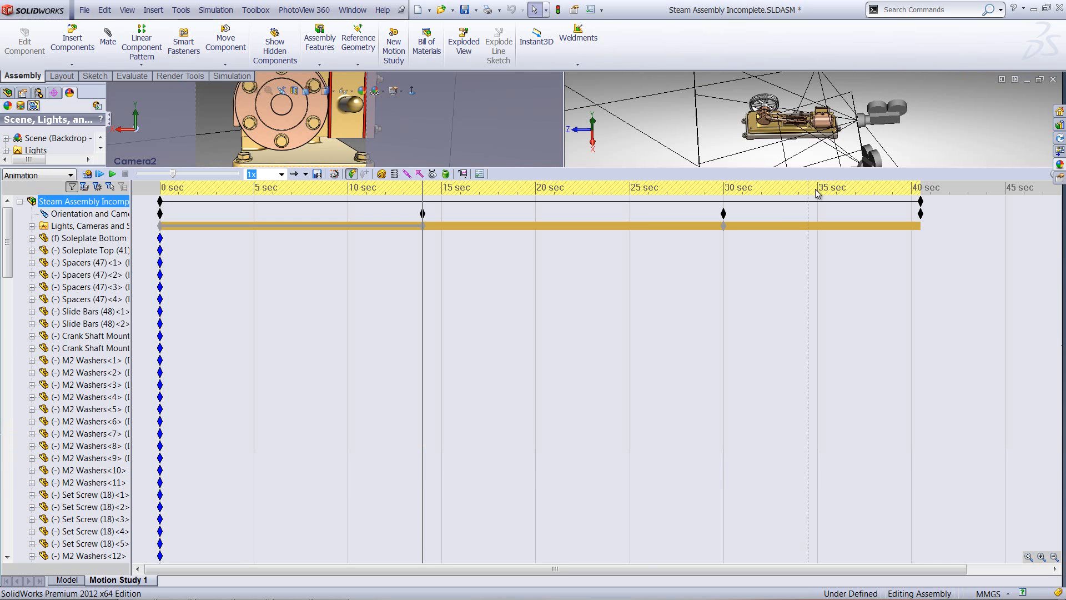
drag(8, 219, 3, 374)
click(551, 409)
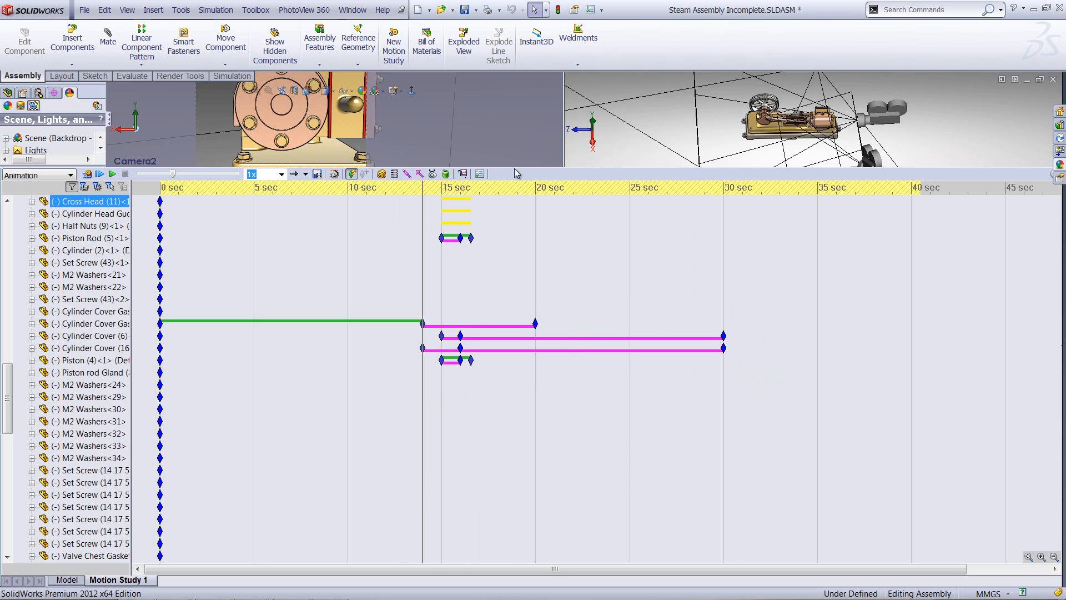
drag(542, 425, 542, 436)
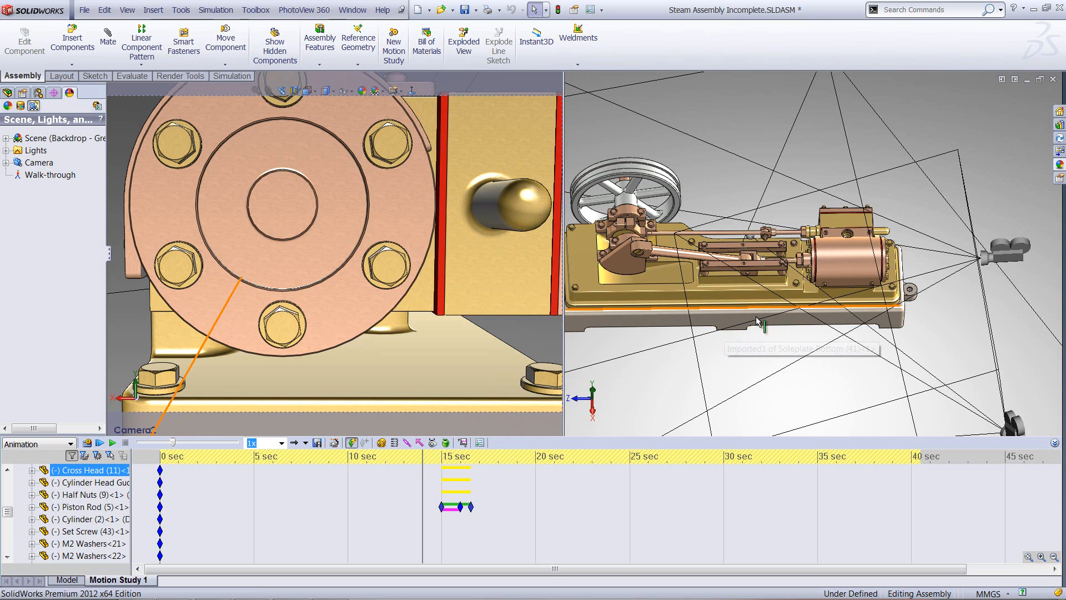
Apply the Two View - Vertical viewport layout to the steam engine assembly.
click(352, 10)
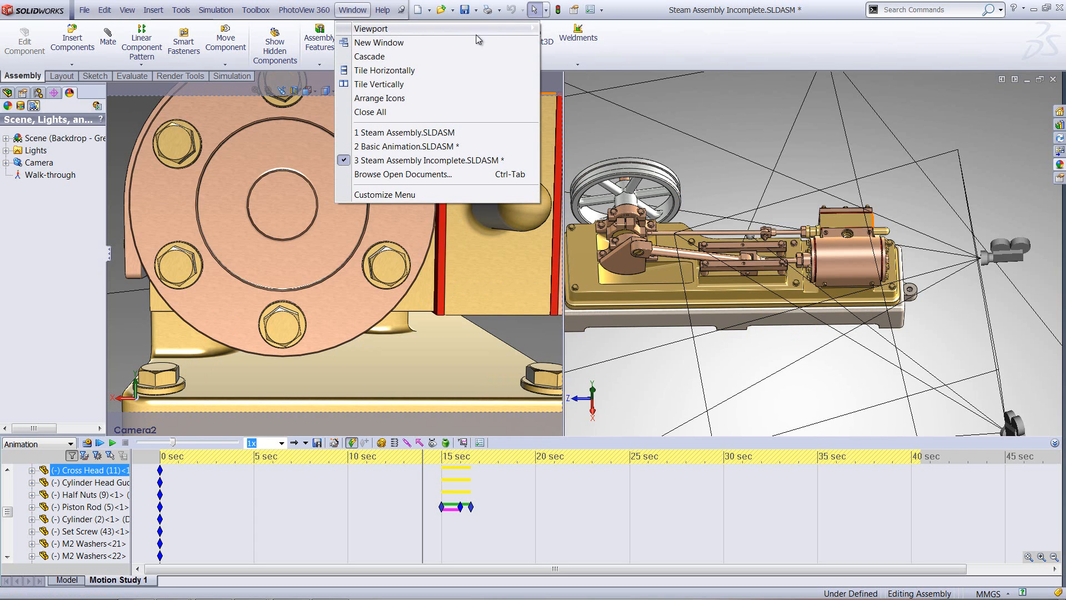
mouse_move(475, 33)
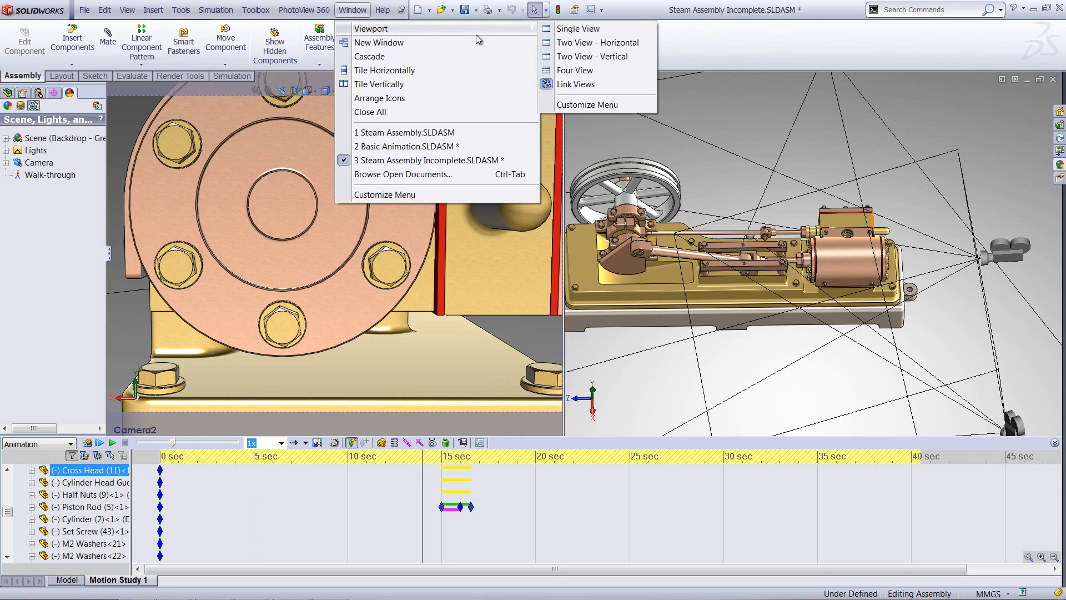
click(597, 58)
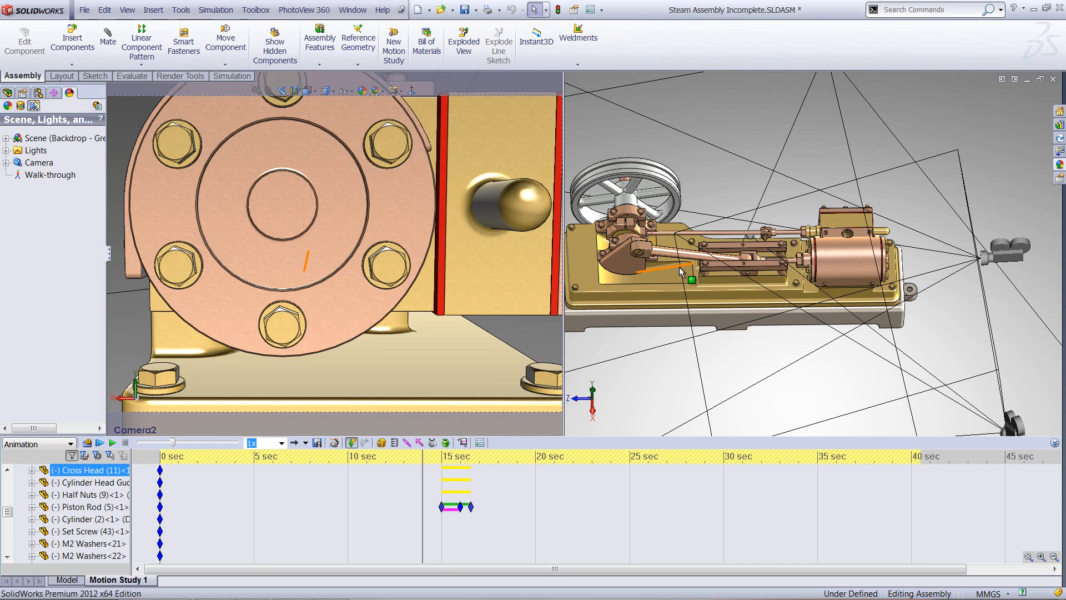
Scrub the steam engine animation back to 0 seconds and inspect the Orientation and Camera Views key there.
drag(7, 512, 8, 479)
middle_drag(760, 358, 849, 242)
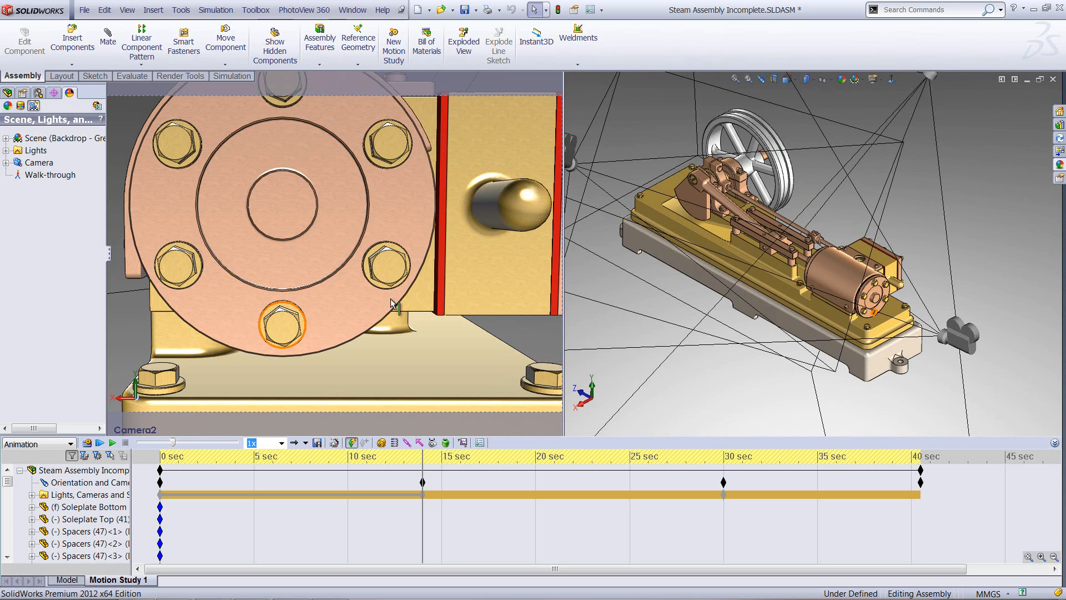
click(425, 476)
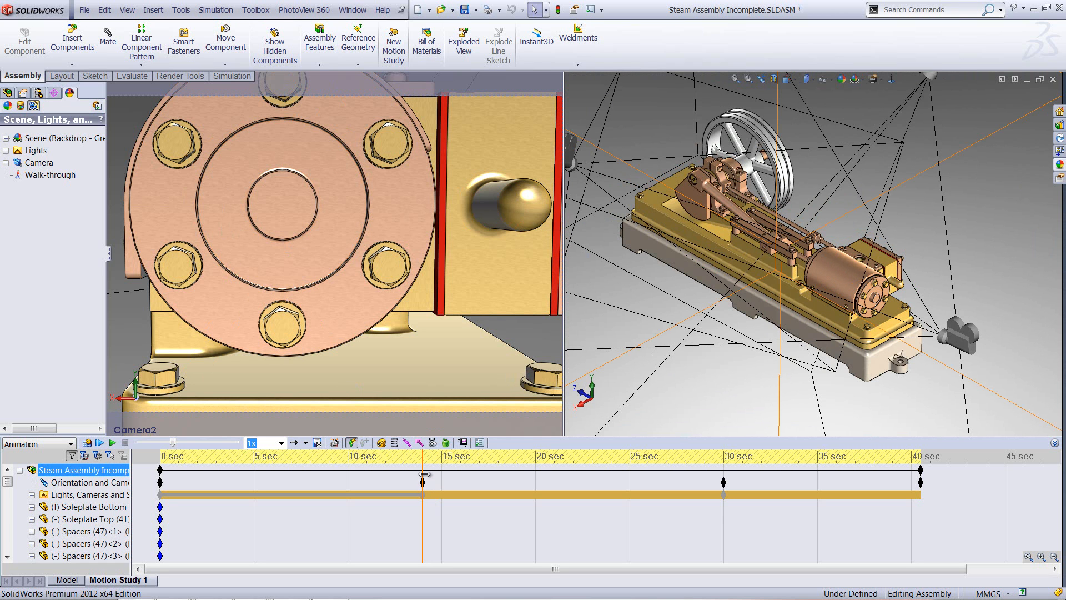
drag(419, 474, 160, 481)
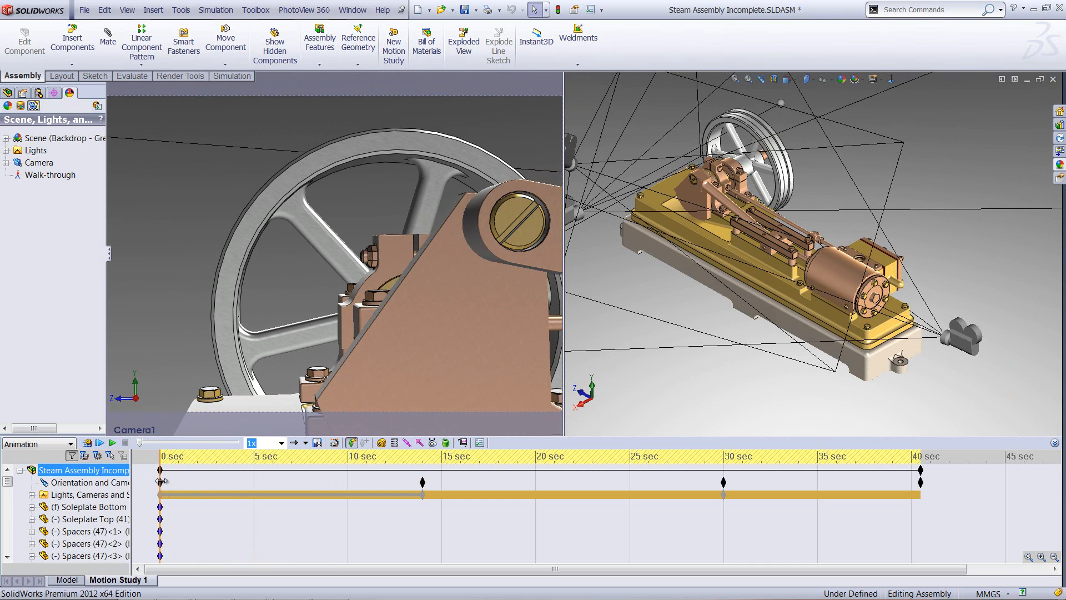
click(160, 482)
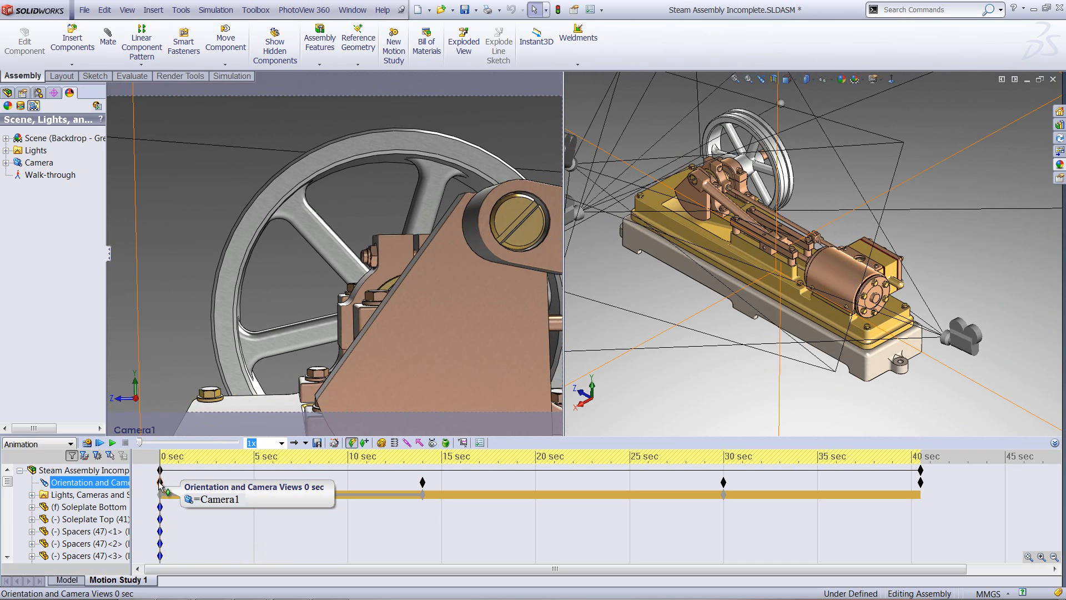
Move the divider between the two viewports to widen the overview of the whole engine and its cameras.
click(648, 407)
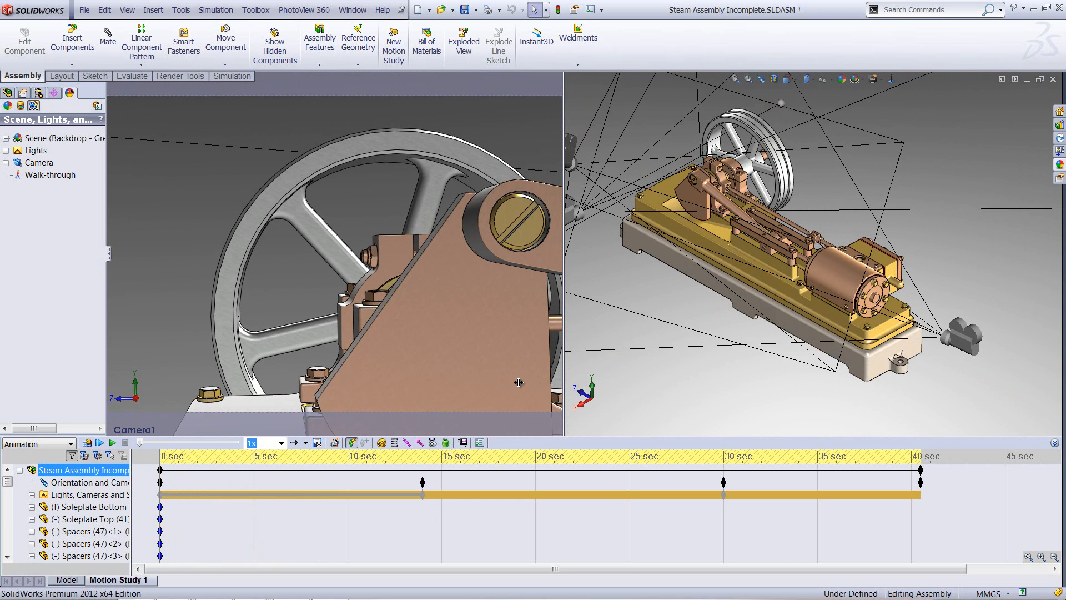
drag(541, 382, 518, 382)
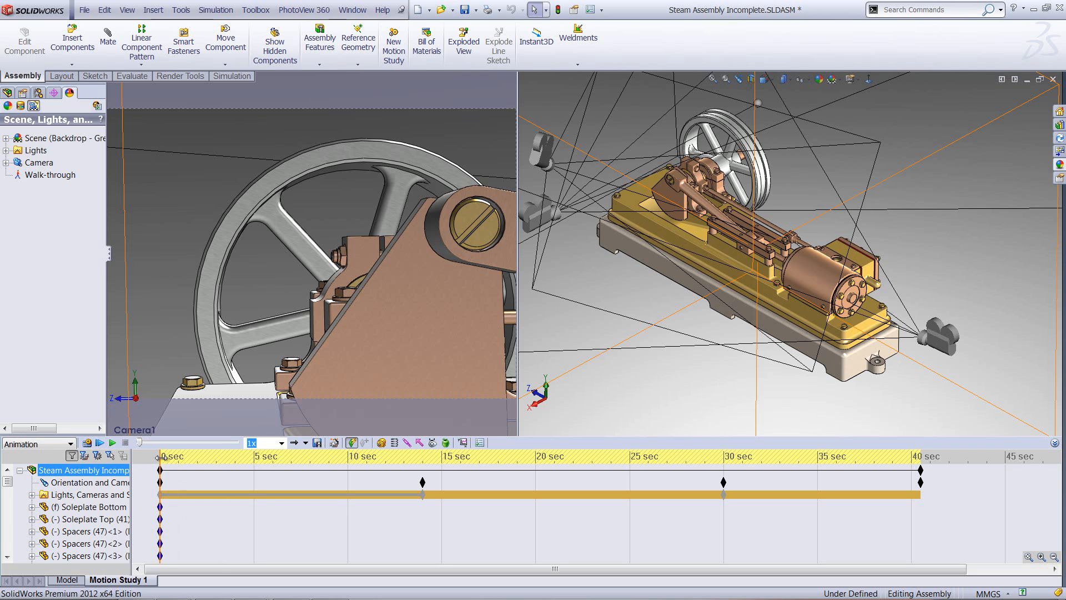
mouse_move(162, 456)
mouse_down()
mouse_move(304, 462)
mouse_move(160, 469)
mouse_up()
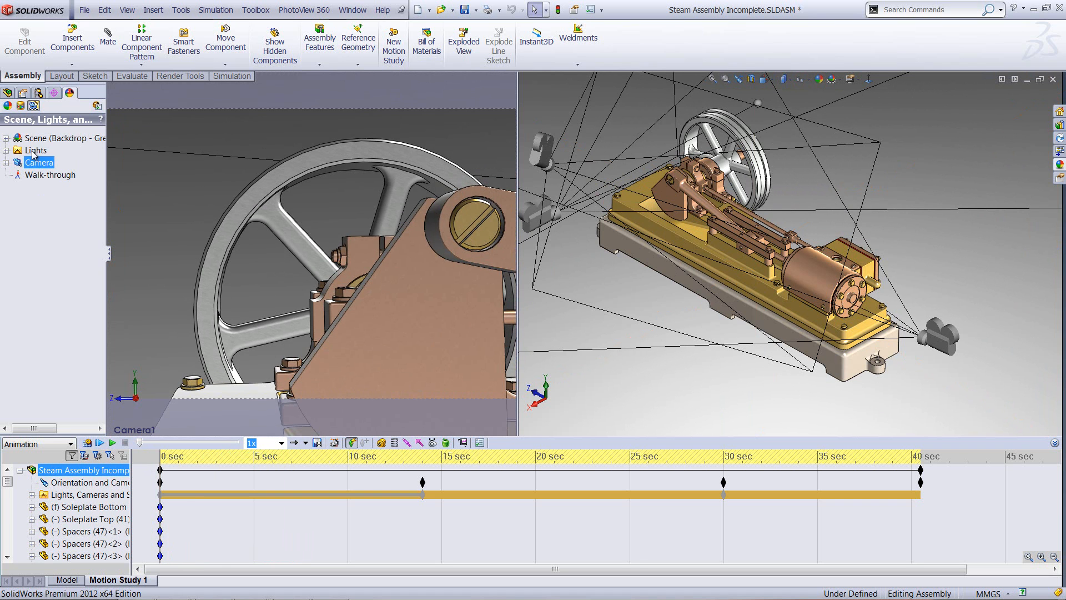
Show the assembly's feature tree, widen it and select 3DSketch3 to highlight the camera path around the engine.
click(8, 92)
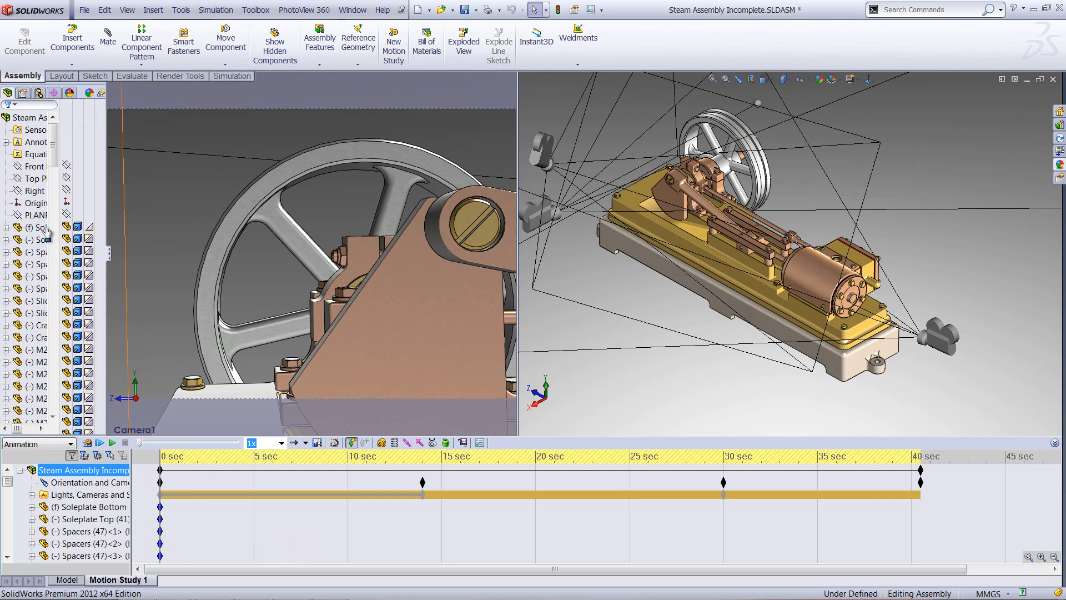
click(110, 259)
click(4, 260)
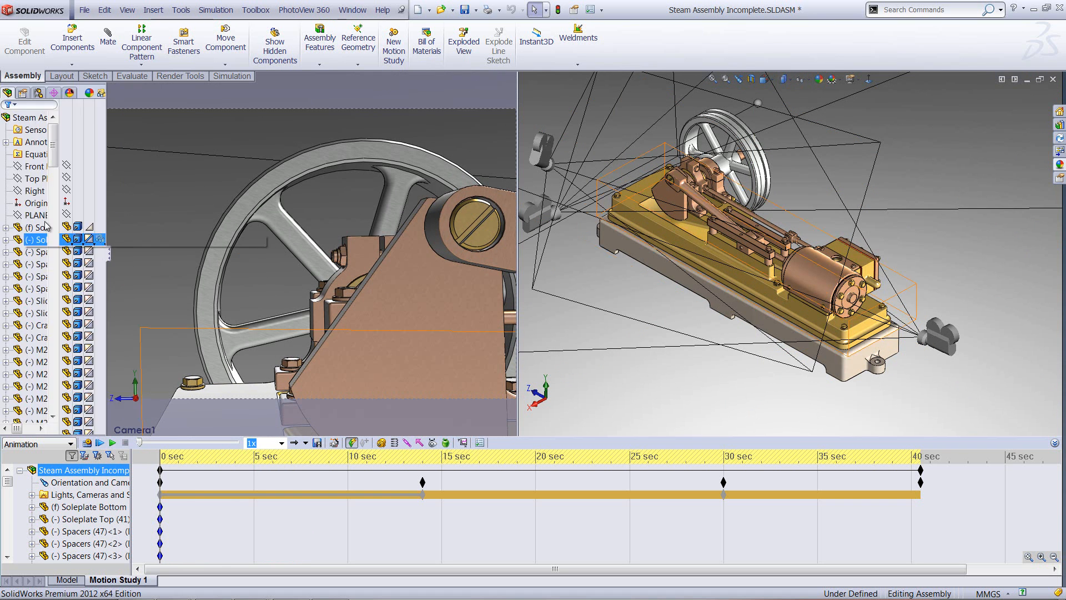
drag(110, 253, 156, 199)
click(127, 94)
drag(127, 139, 131, 397)
click(56, 387)
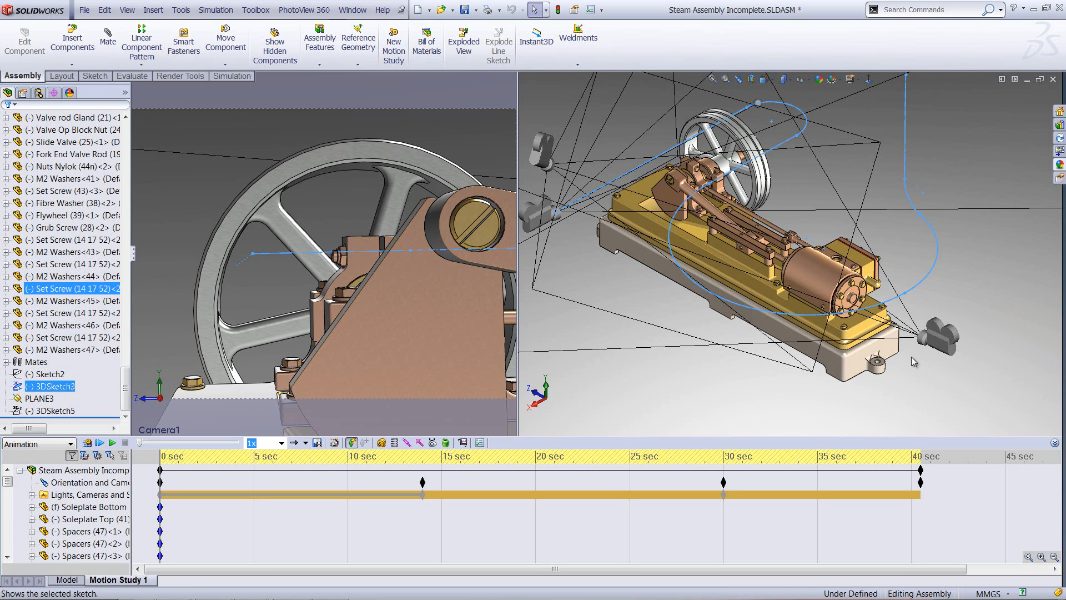
Scrub the animation from 0 to about 14 seconds, at the second Orientation and Camera Views key.
click(160, 471)
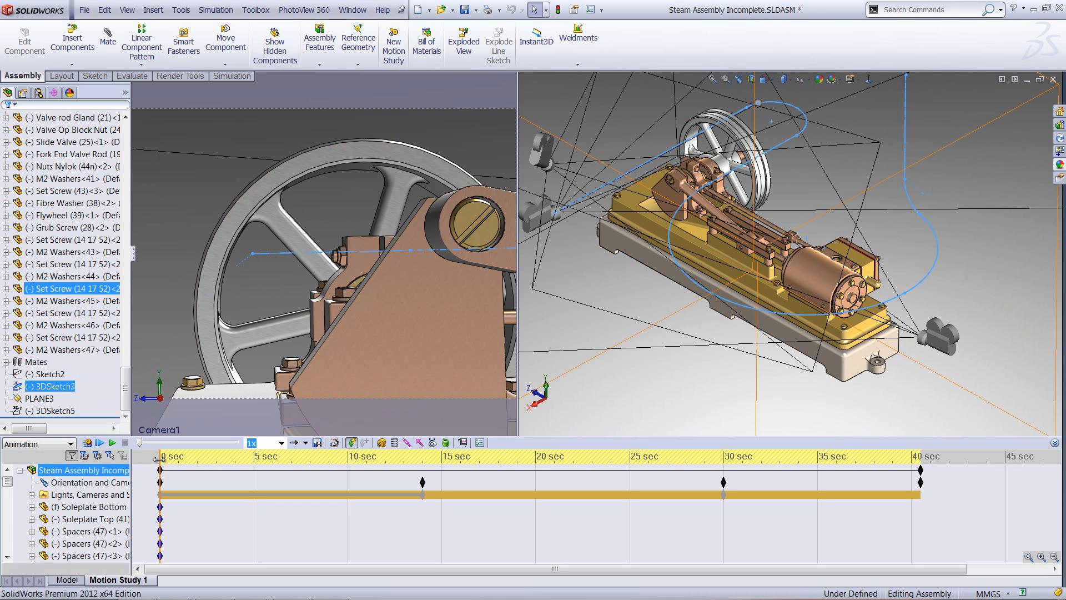
drag(160, 457, 423, 470)
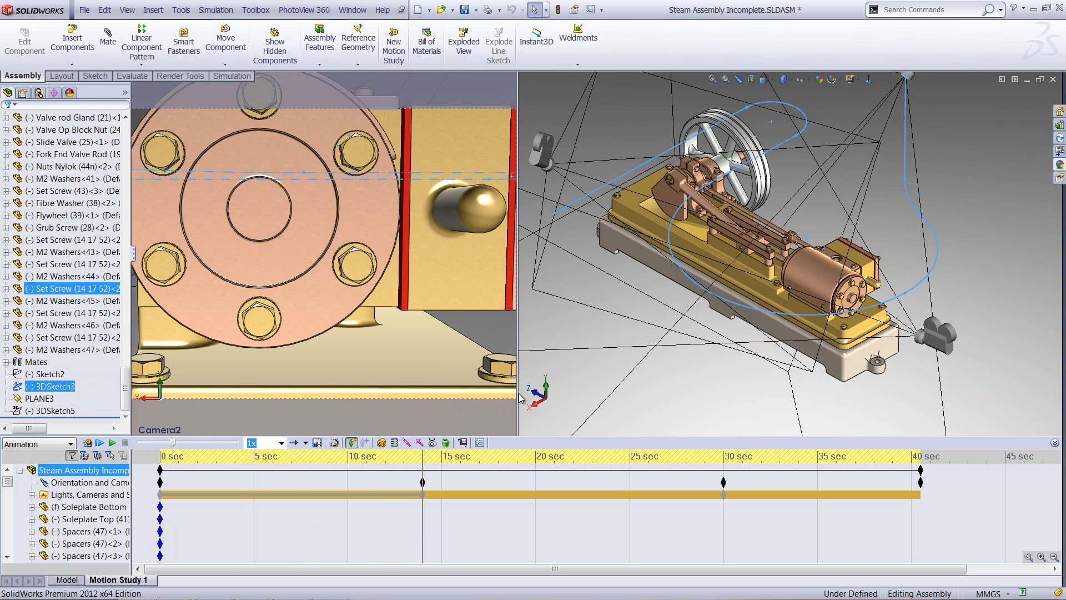
Widen the camera viewport, scrub the animation slightly past the 14-second Orientation and Camera Views key, and return to inspect that key.
drag(518, 393, 704, 395)
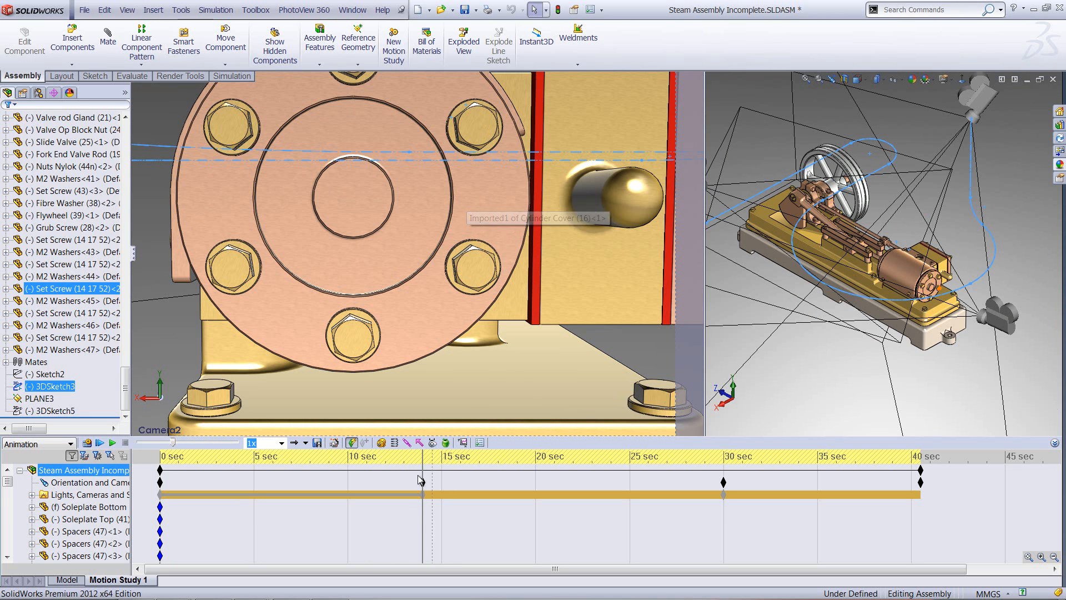
click(421, 510)
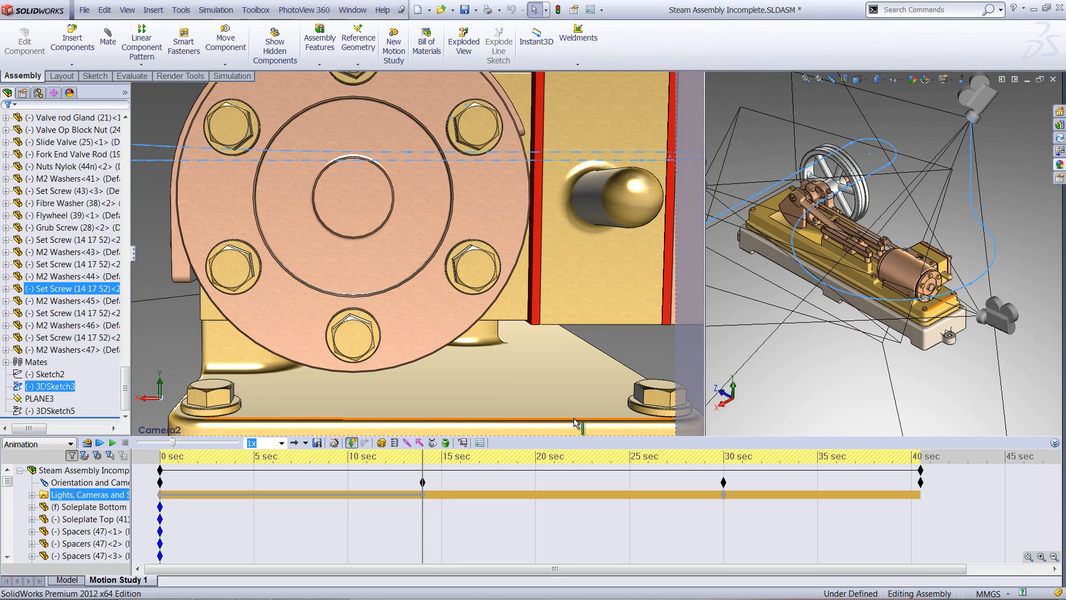
drag(427, 460, 471, 468)
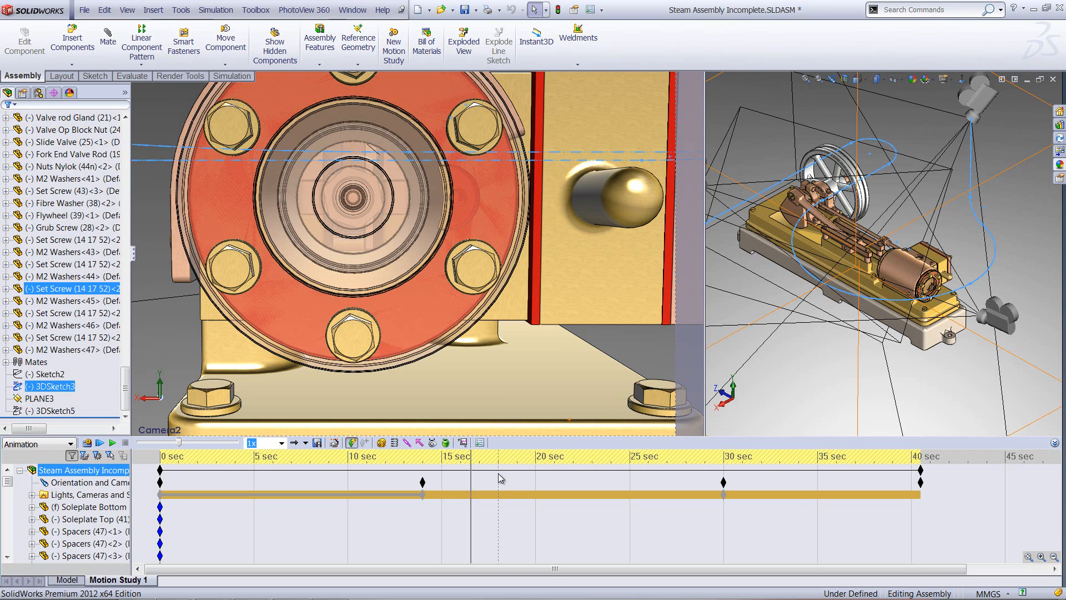
click(498, 482)
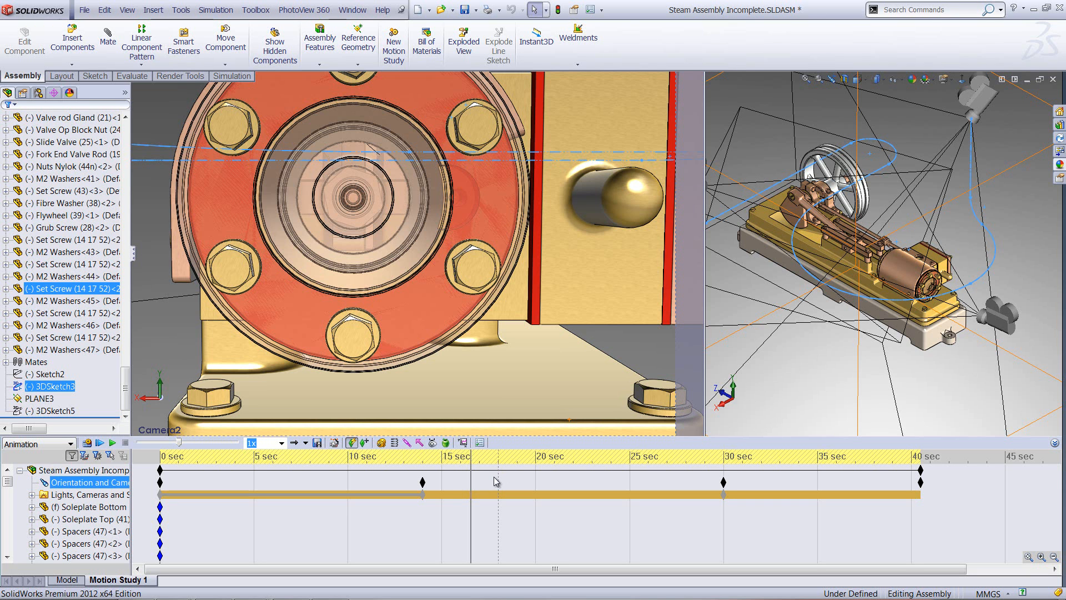
drag(471, 479, 424, 483)
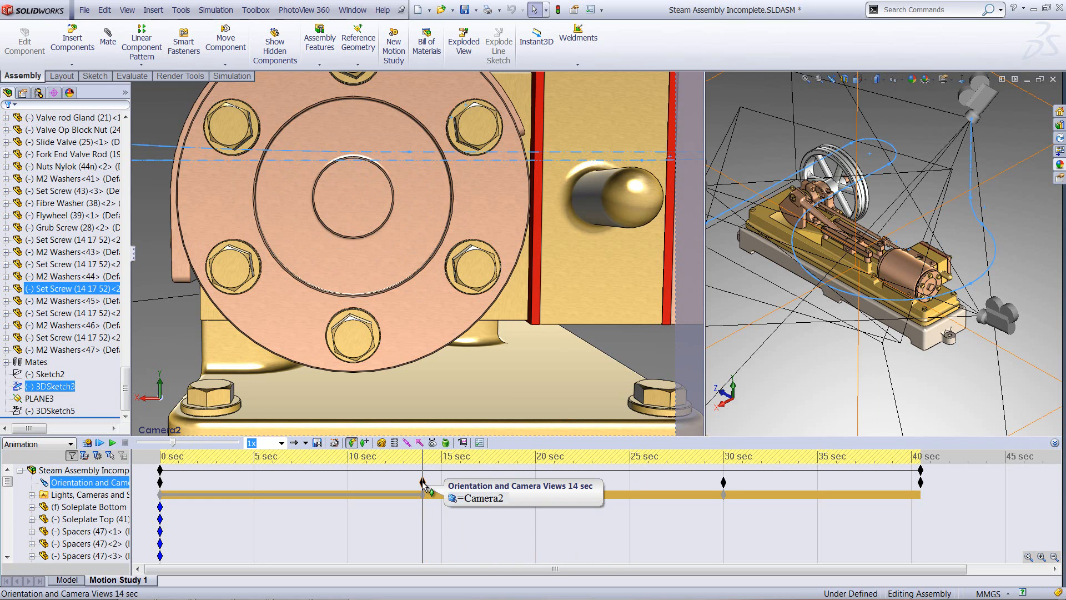
click(424, 468)
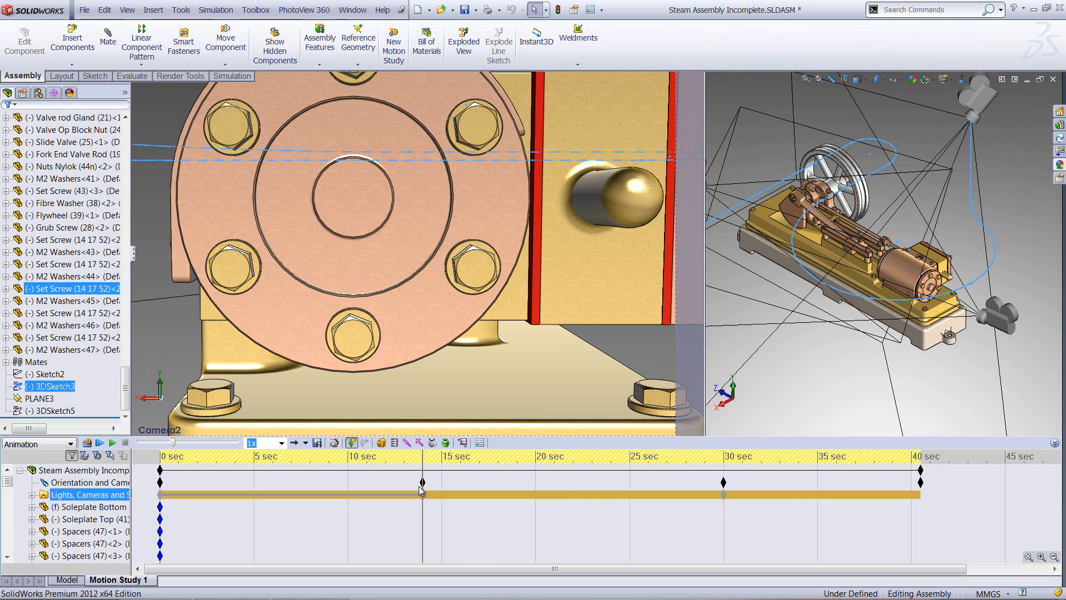
click(423, 519)
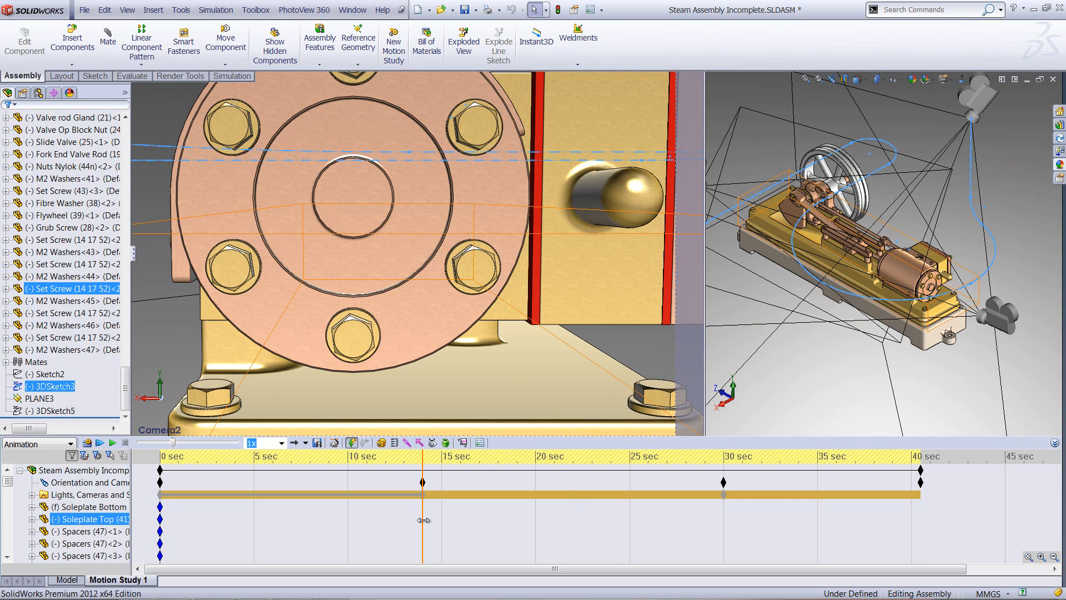
mouse_move(426, 519)
mouse_down()
mouse_move(450, 520)
mouse_move(425, 520)
mouse_up()
Select 3DSketch5 on its own to examine the second camera's path through the engine.
click(53, 411)
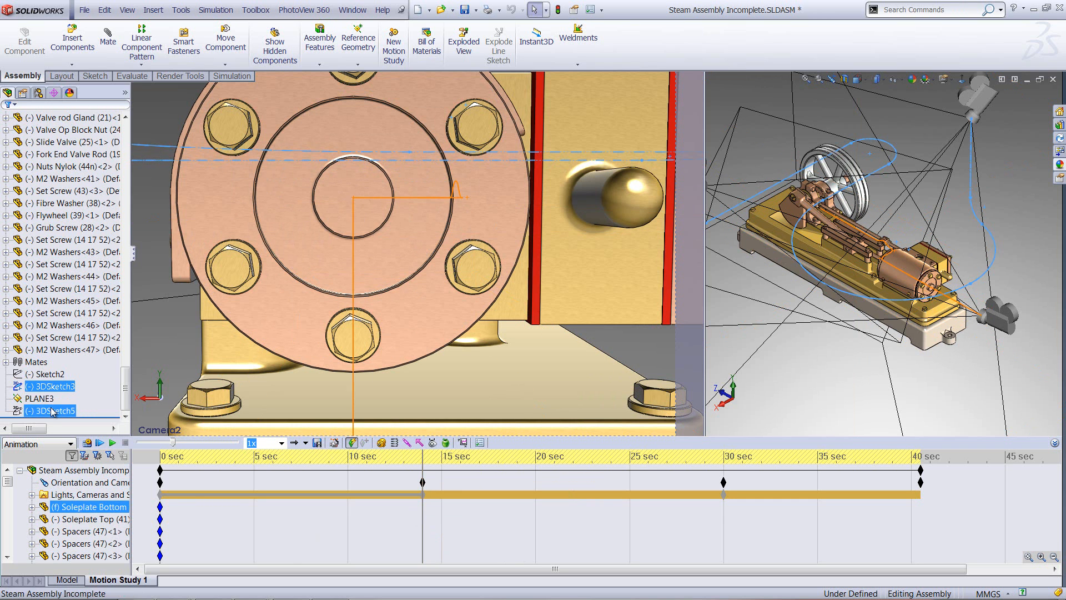
click(59, 390)
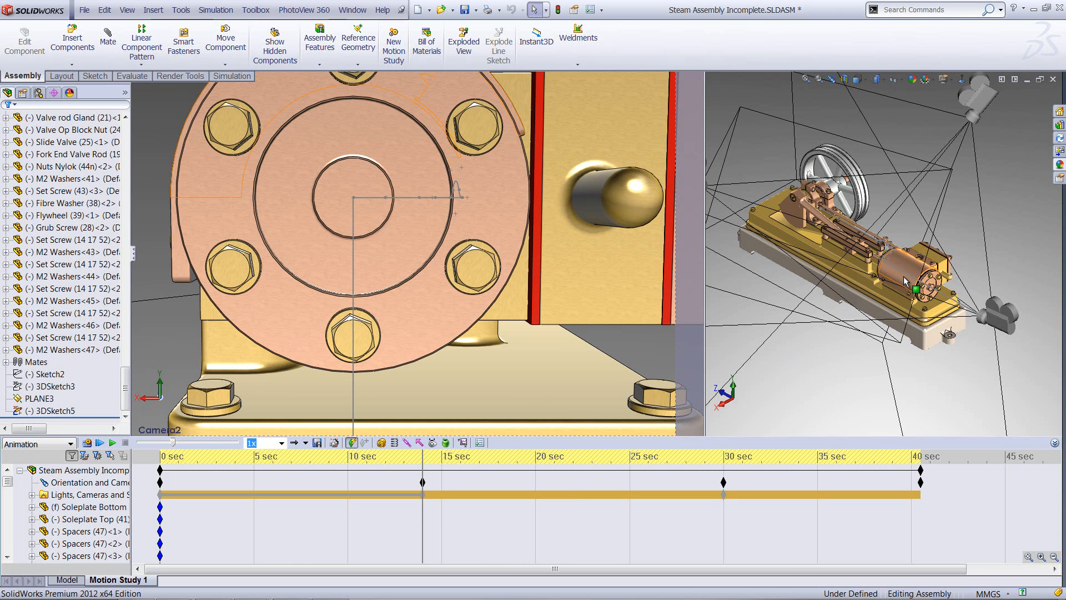
click(875, 240)
scroll(887, 227, down, 3)
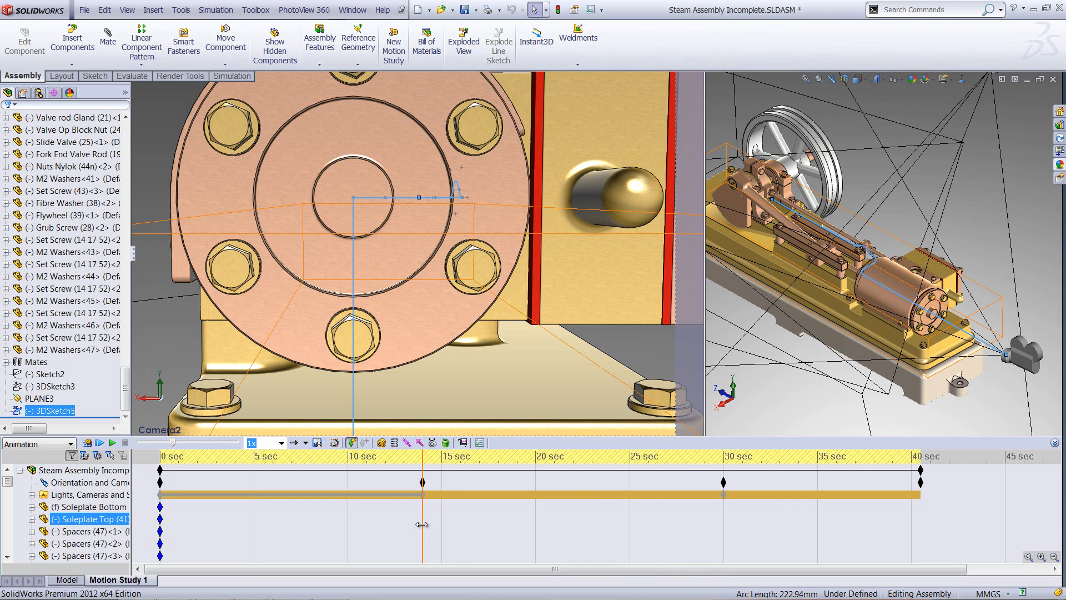
Scrub the animation from 14 to 30 seconds and expand the timeline's lights and cameras folder to list the cameras.
drag(422, 524, 722, 526)
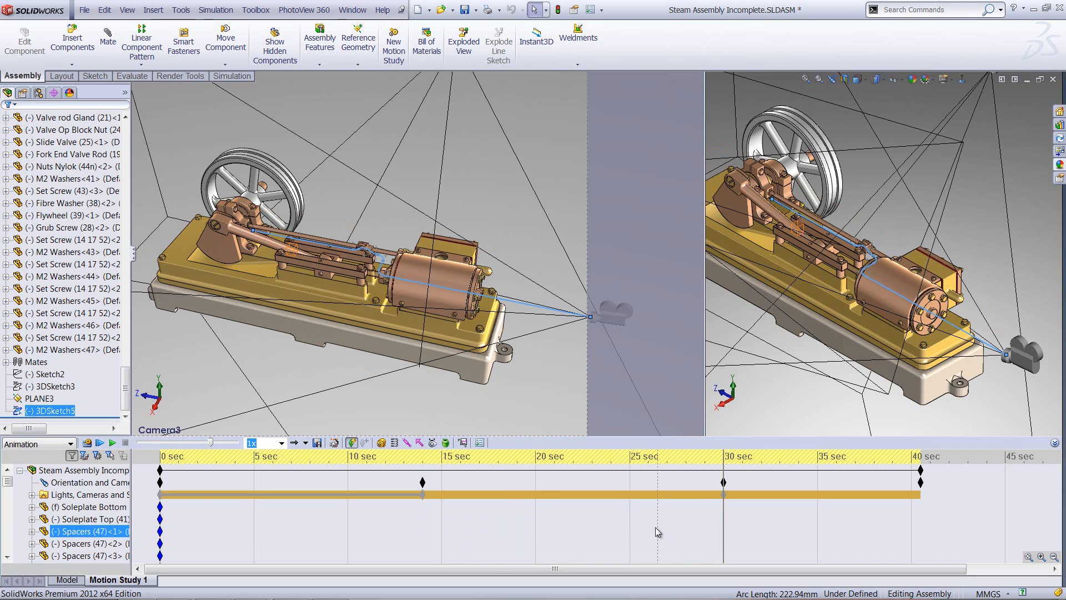
click(83, 494)
click(31, 494)
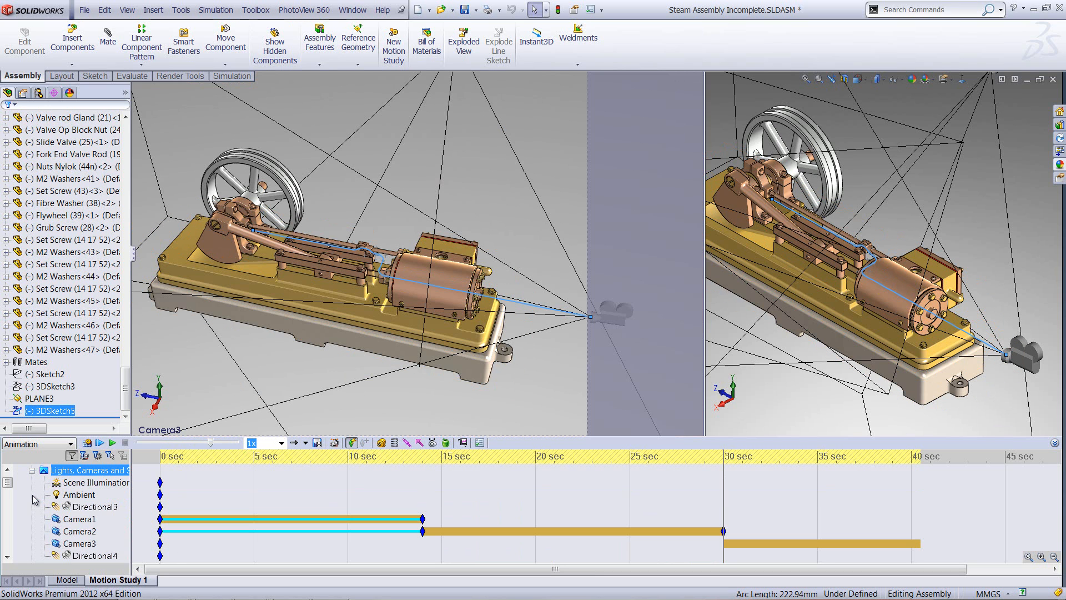
Edit Camera2's properties at 30 seconds, sliding its position along Spline2@3DSketch5 to 2.6, and accept the change.
click(78, 531)
right_click(76, 535)
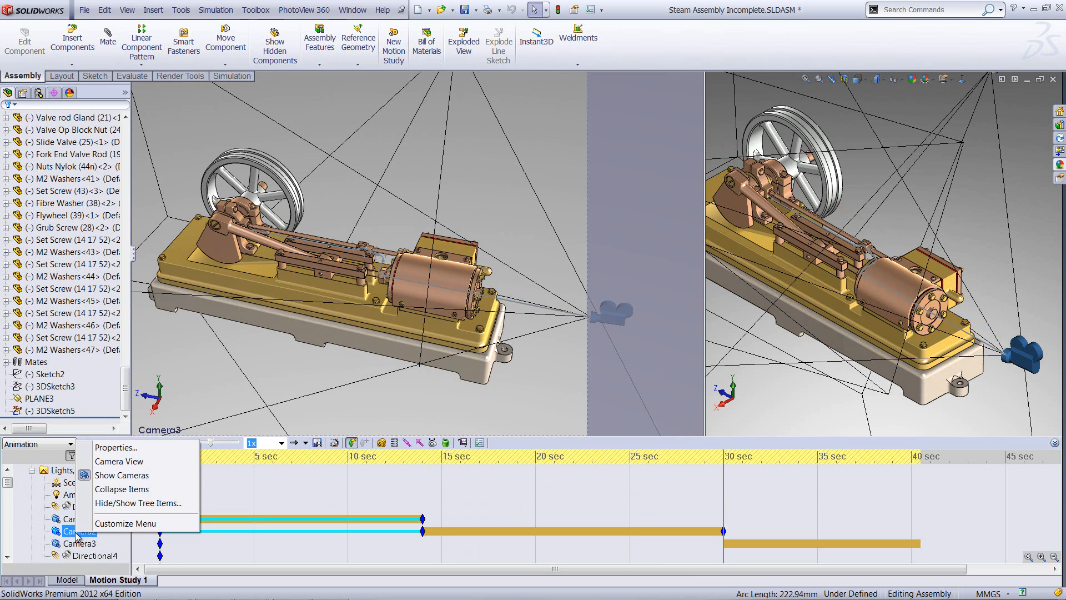
click(104, 448)
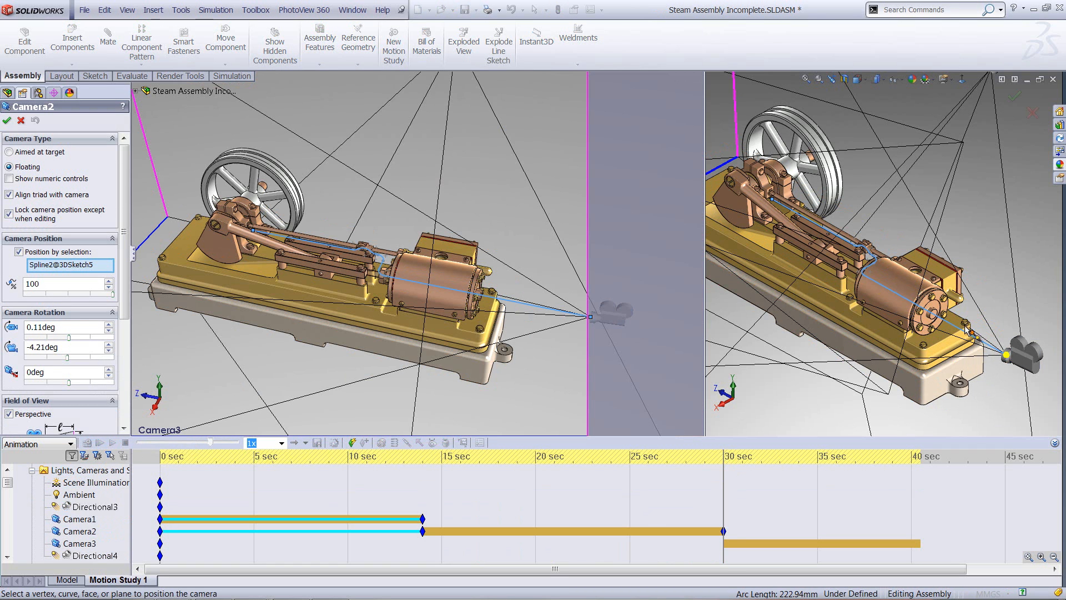
drag(1006, 354, 775, 204)
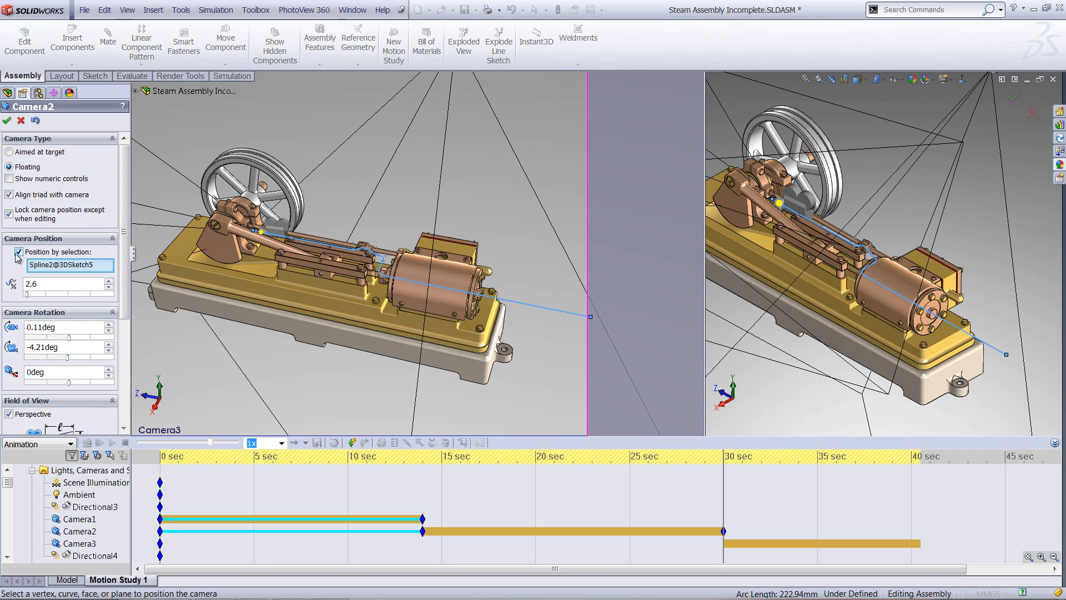
click(106, 269)
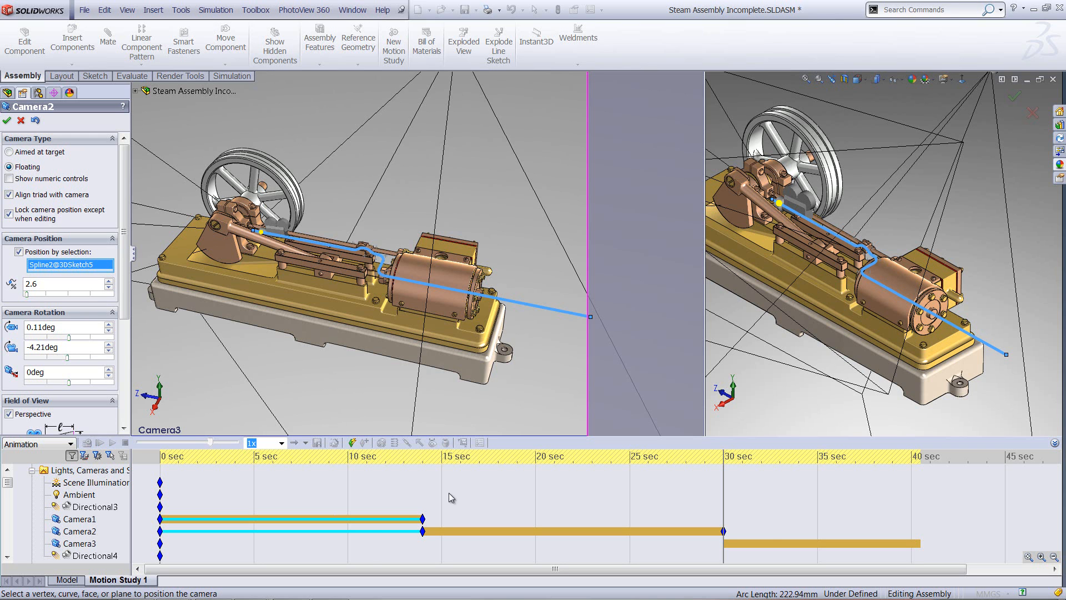
click(7, 120)
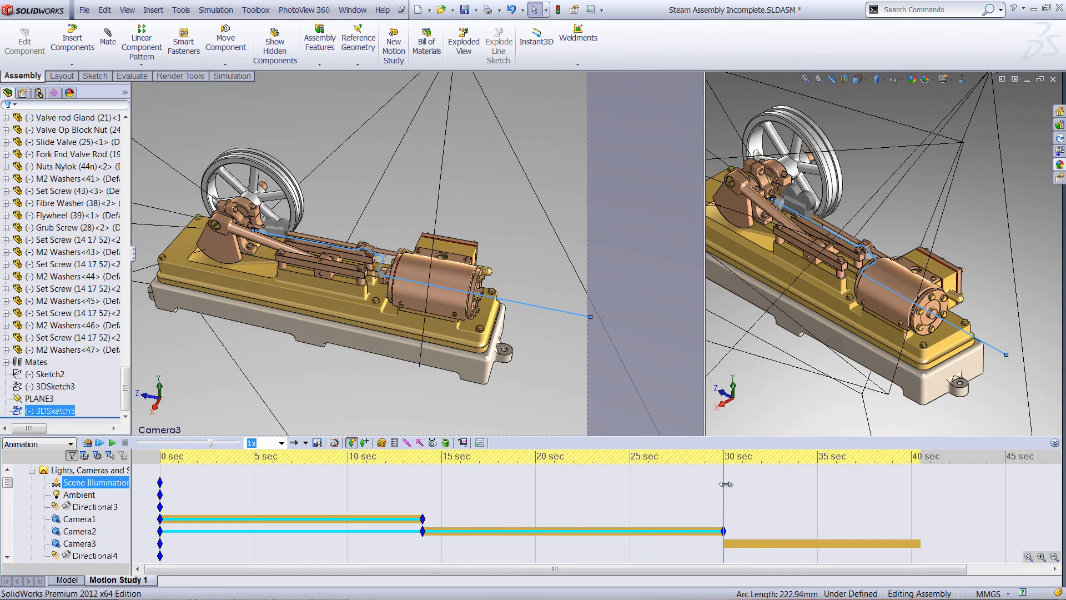
Scrub the animation back to about 14 seconds and collapse the timeline's lights and cameras folder.
click(695, 484)
drag(694, 484, 422, 499)
click(415, 520)
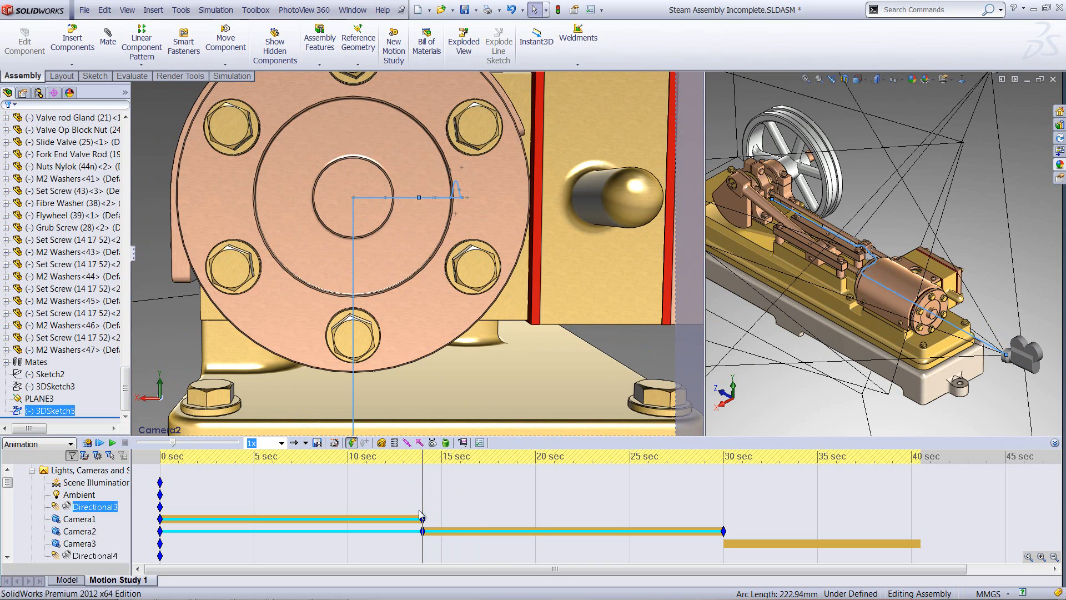
click(32, 471)
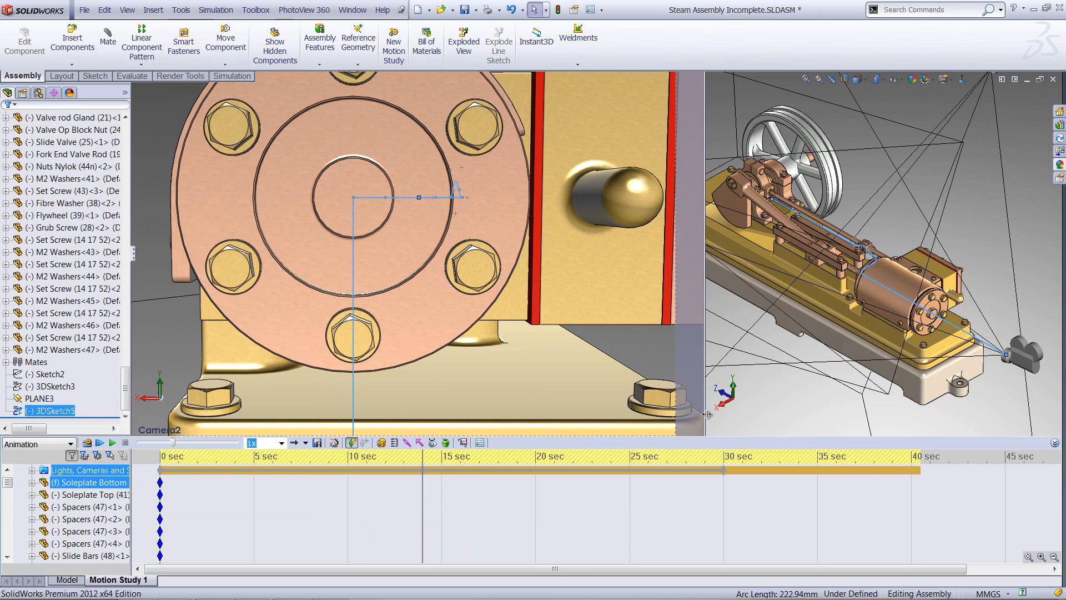
Widen the engine overview viewport and turn off the display of all cameras.
drag(581, 393, 427, 380)
scroll(540, 238, up, 2)
scroll(577, 194, down, 1)
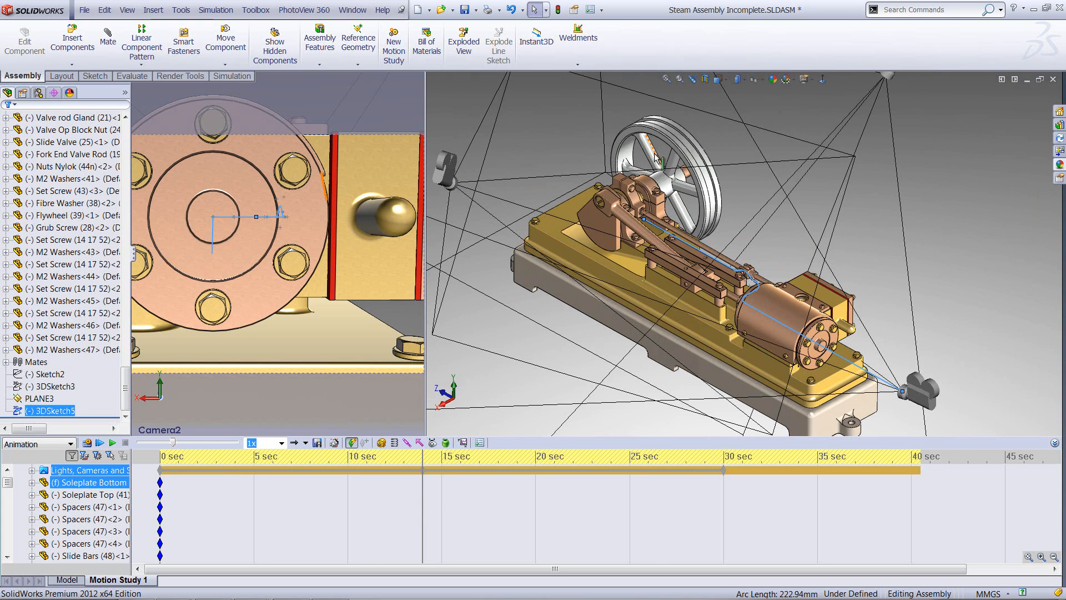
click(69, 92)
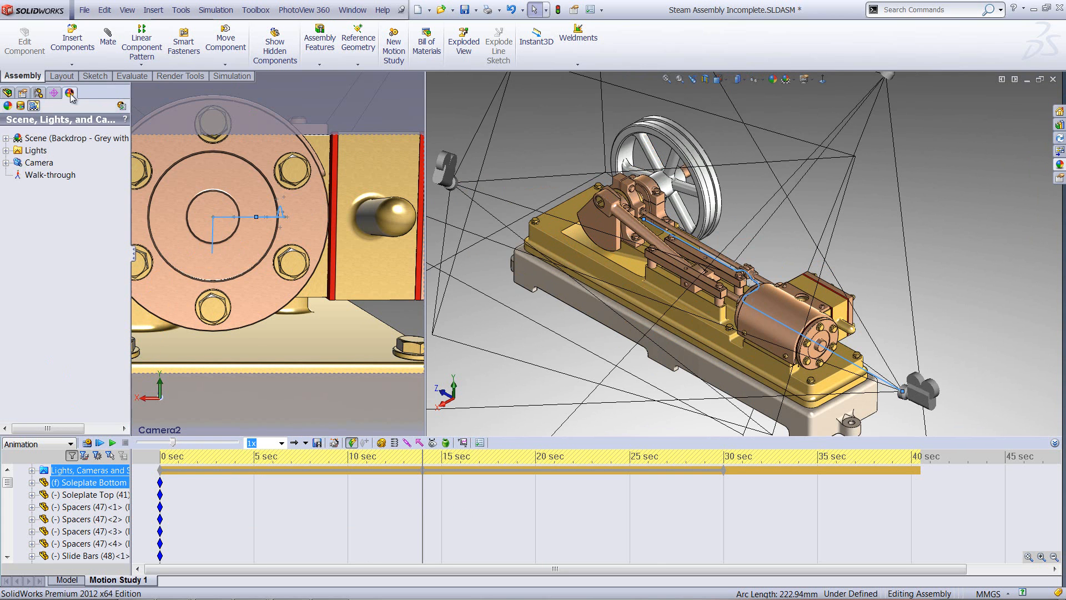
click(36, 163)
right_click(34, 166)
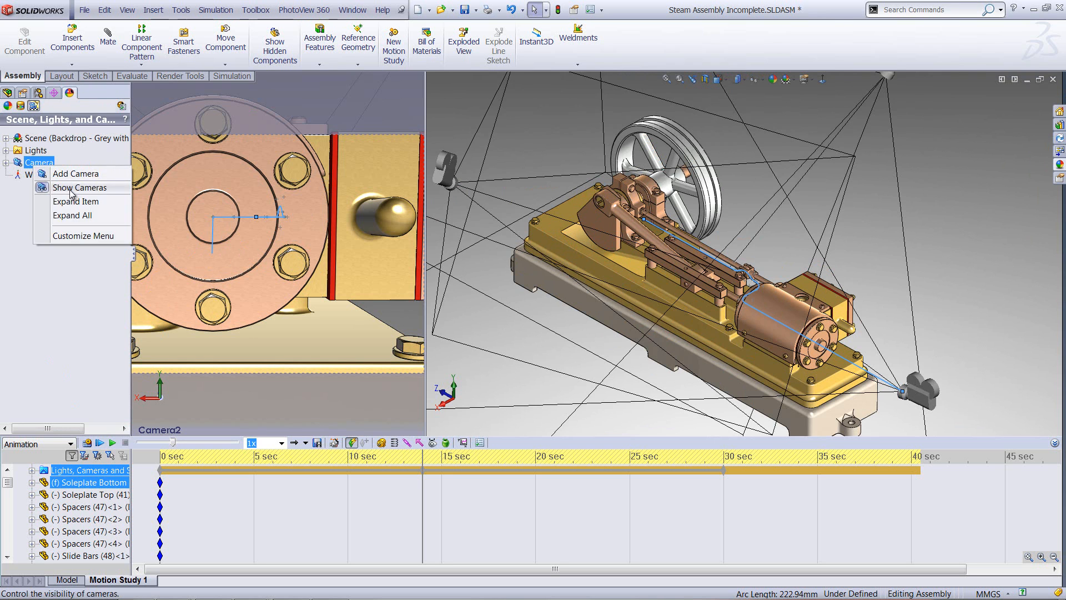
click(58, 185)
Hide the 3DSketch5 camera path and turn the flywheel by hand to exercise the engine's mechanism.
click(581, 197)
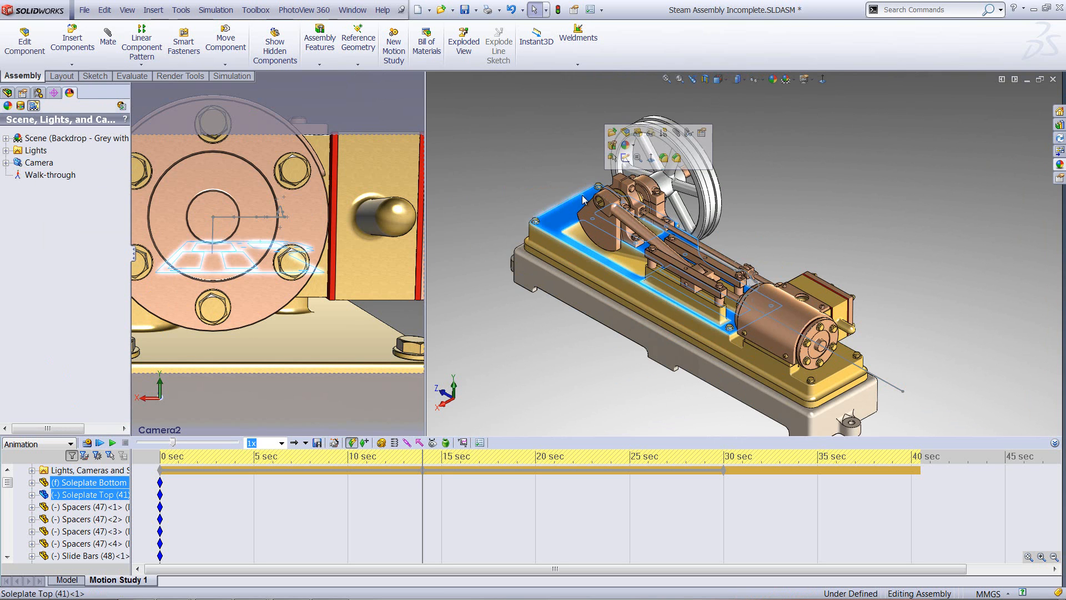
click(520, 152)
right_click(887, 381)
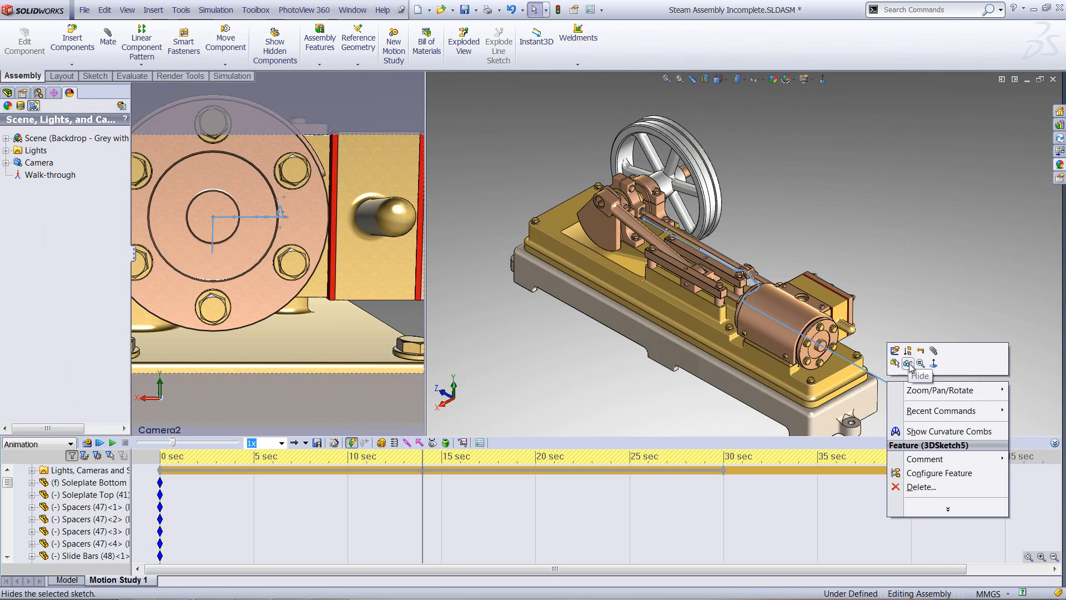
click(901, 345)
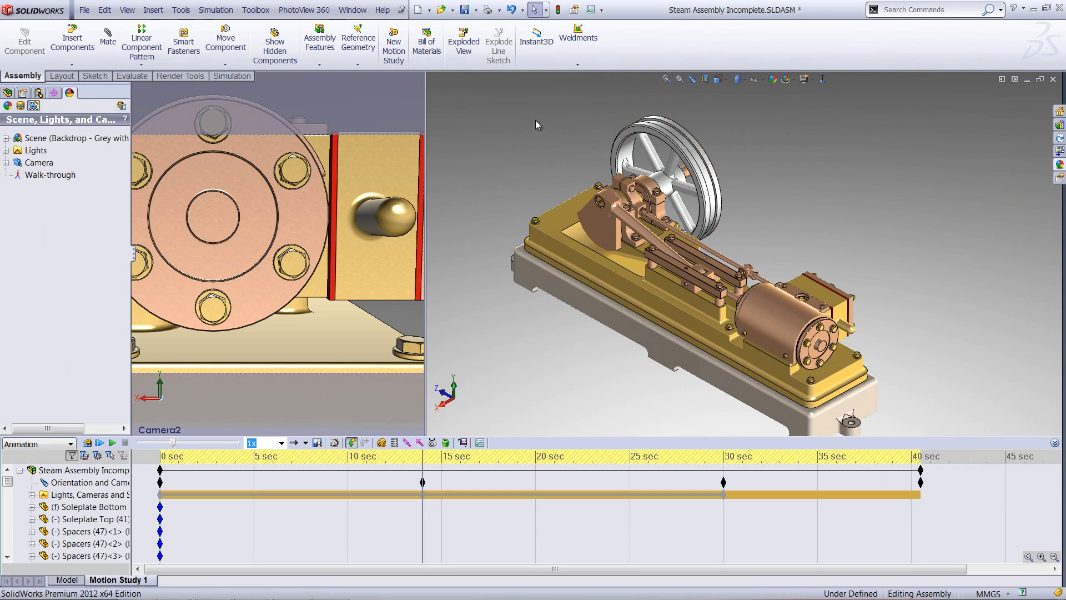
drag(670, 141, 838, 181)
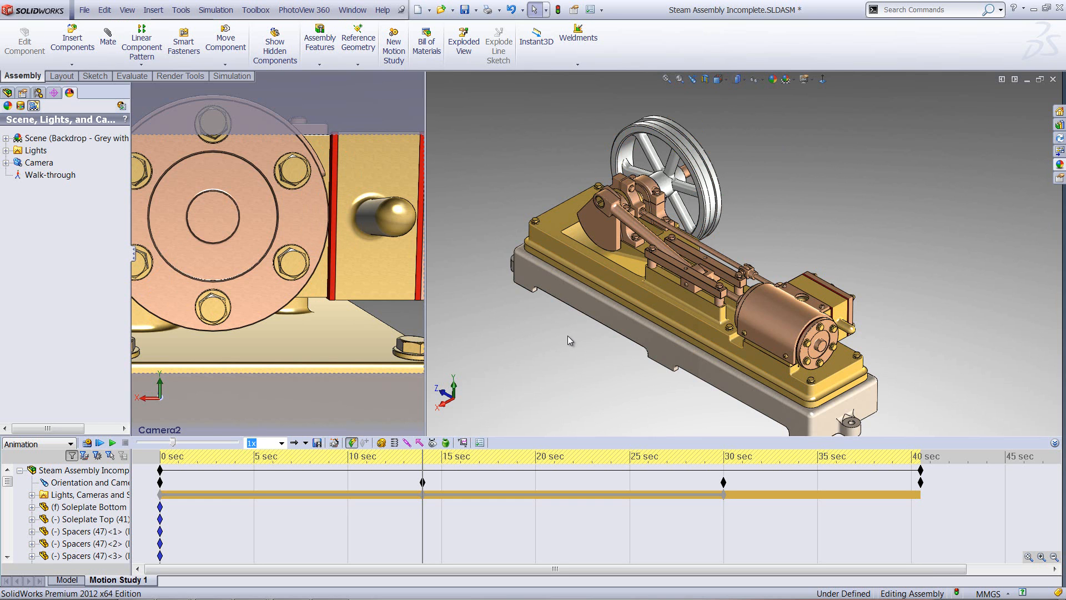
click(381, 443)
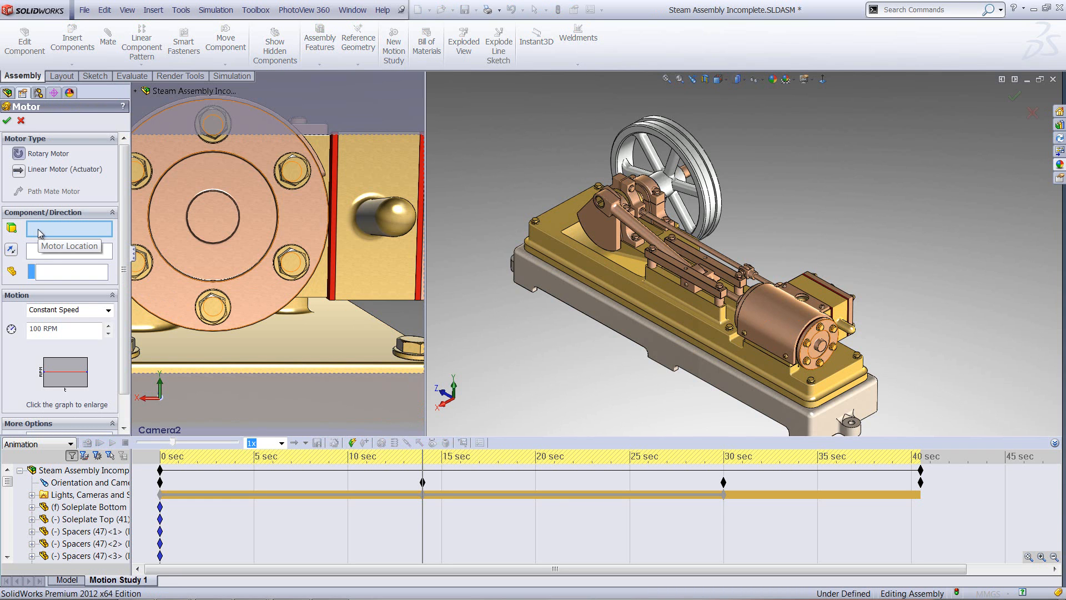
click(674, 145)
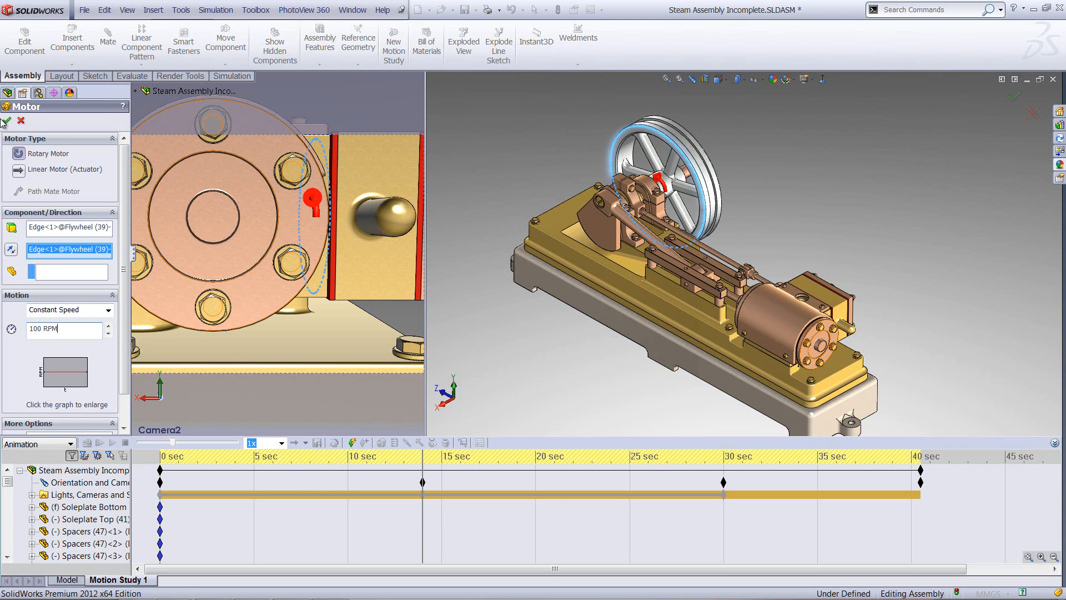
click(21, 123)
Return the animation to 0 seconds and add a rotary motor on the flywheel's outer edge with constant speed at 100 RPM.
drag(422, 531, 160, 525)
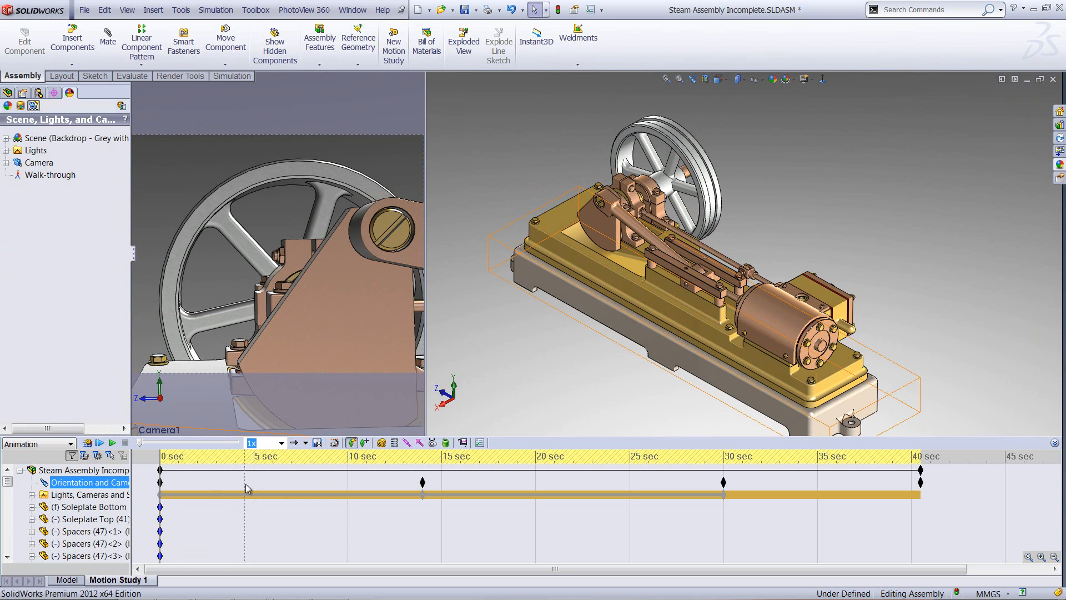
click(84, 469)
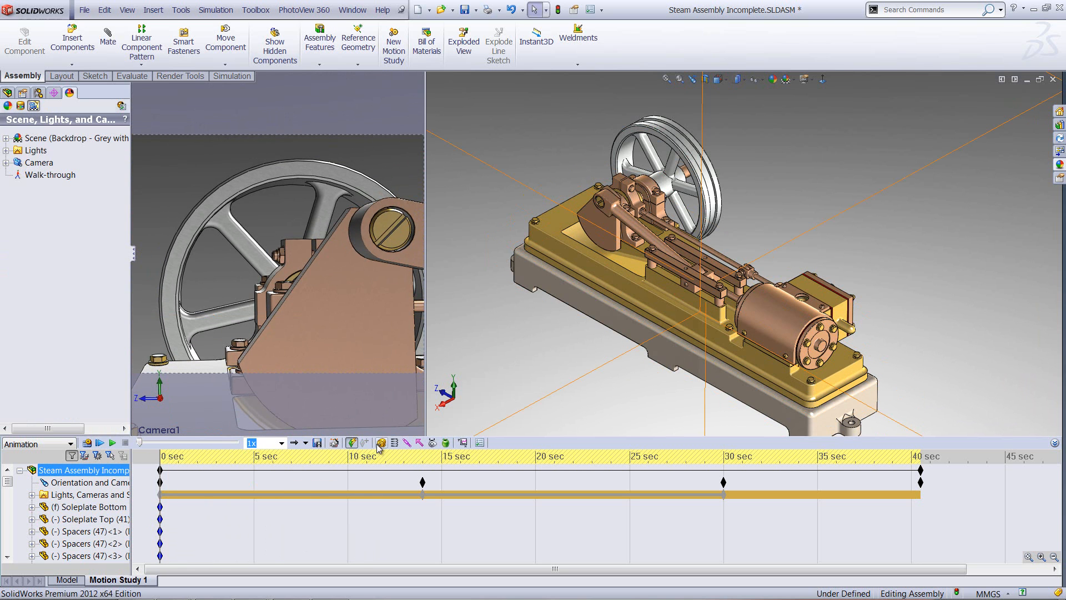
click(381, 442)
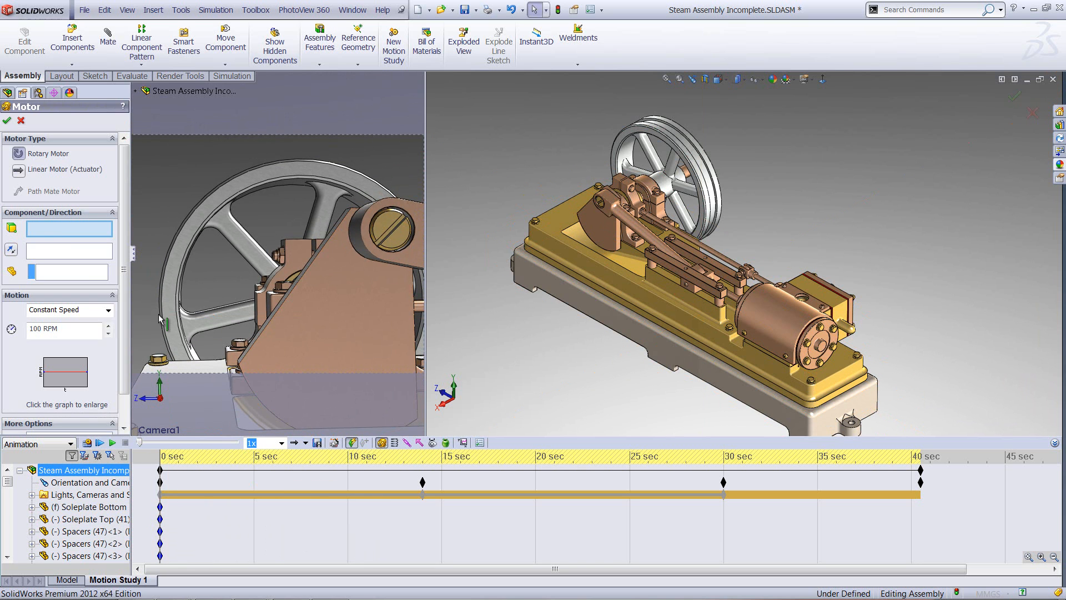
click(689, 162)
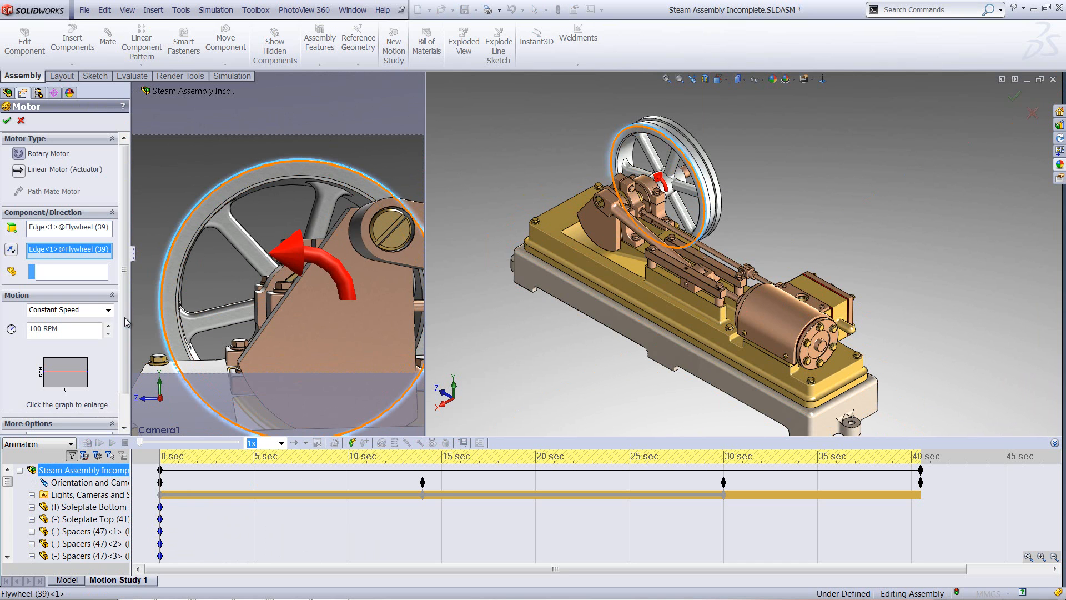
click(7, 120)
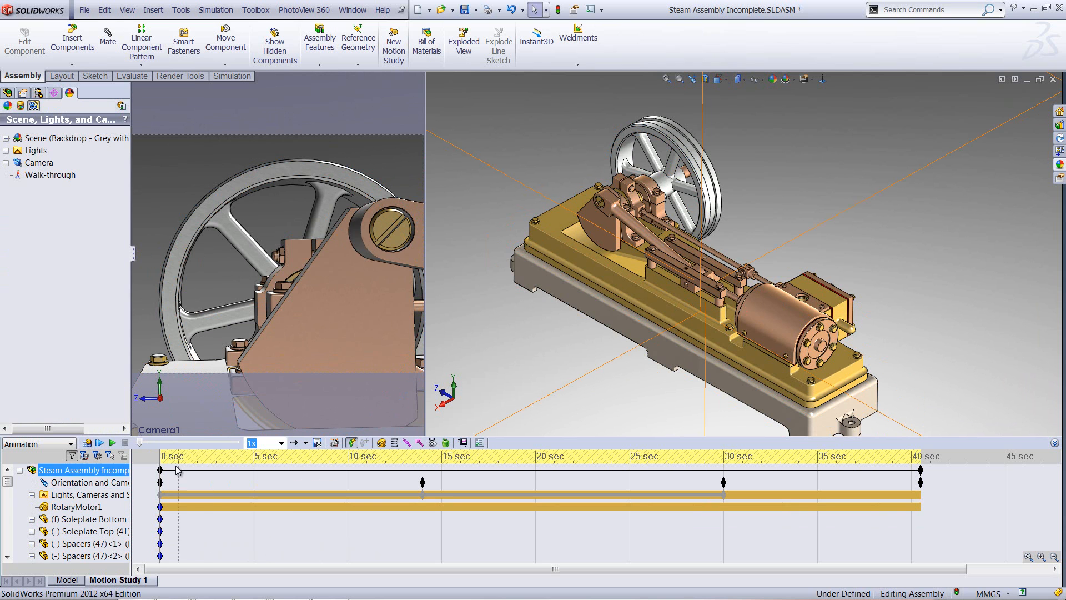
At the animation's end, just past 40 seconds, set the flywheel rotary motor's speed to 0 RPM and update the initial animation state.
drag(160, 456, 922, 471)
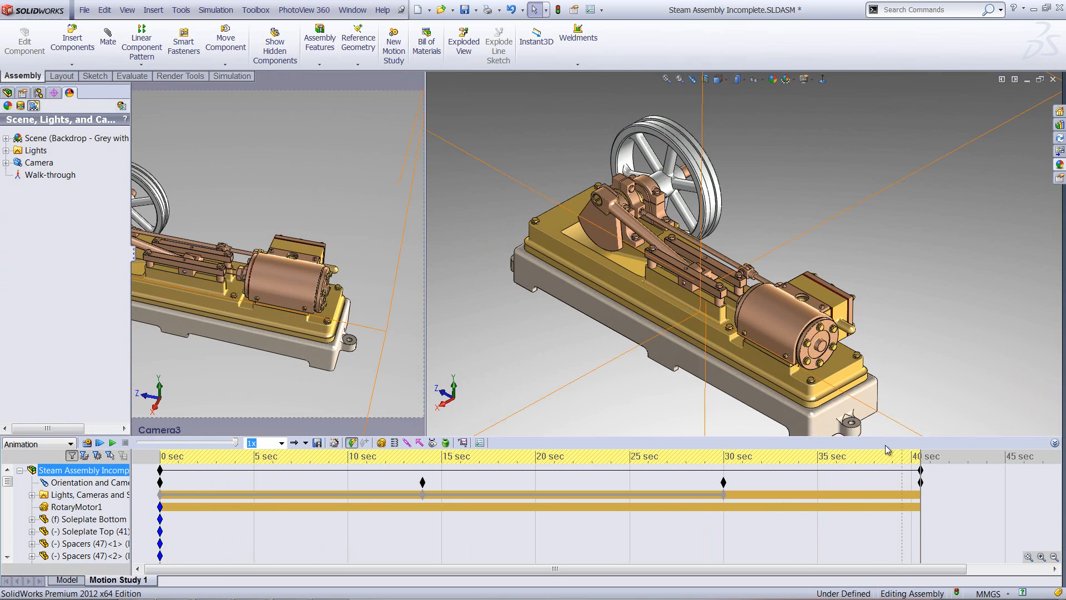
click(83, 507)
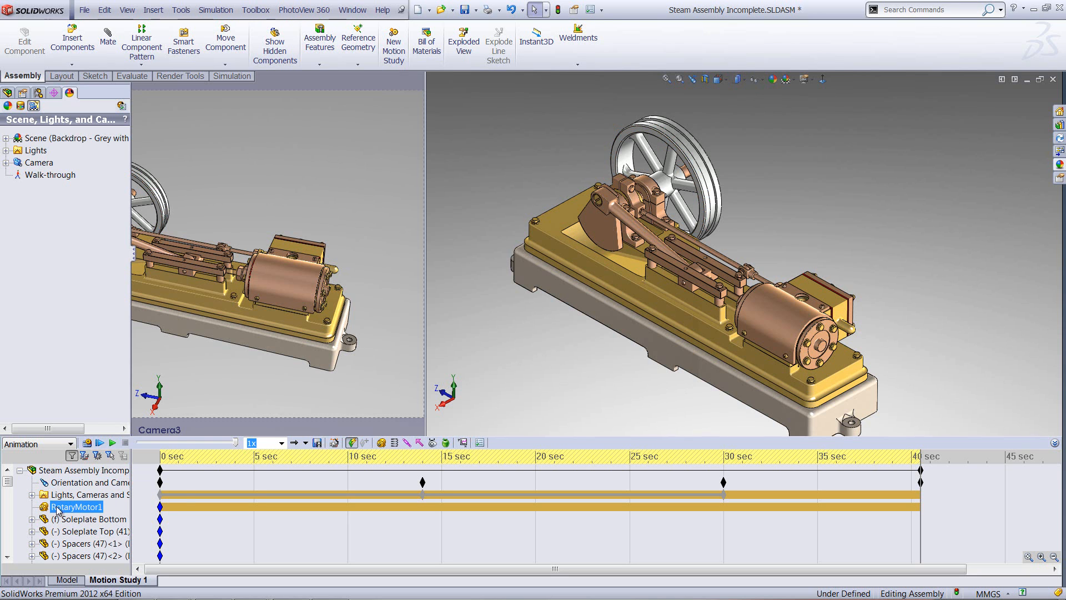
right_click(61, 509)
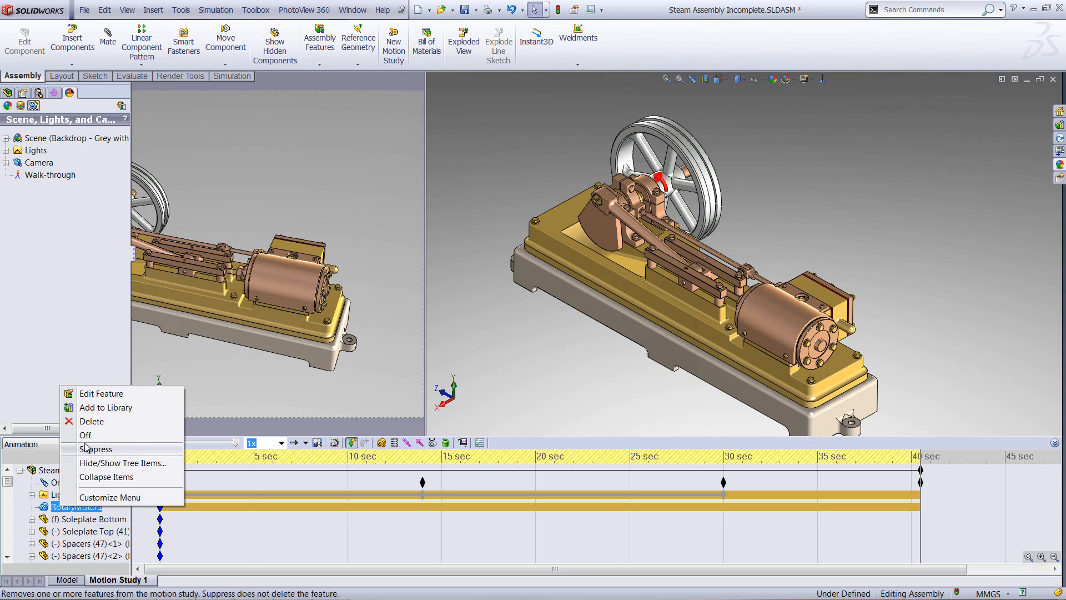
click(102, 395)
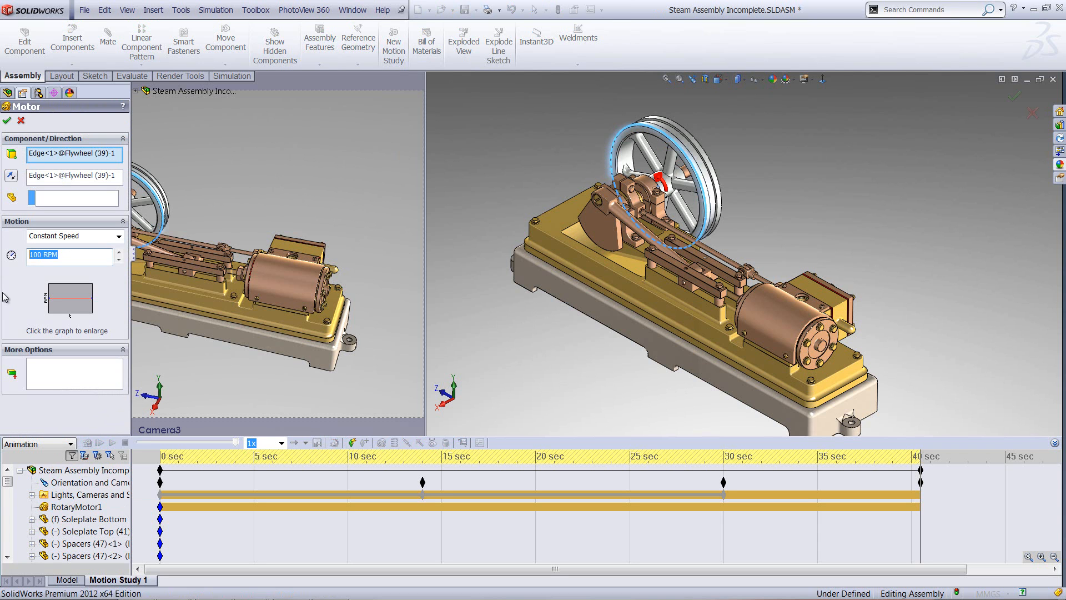
text(0)
click(6, 122)
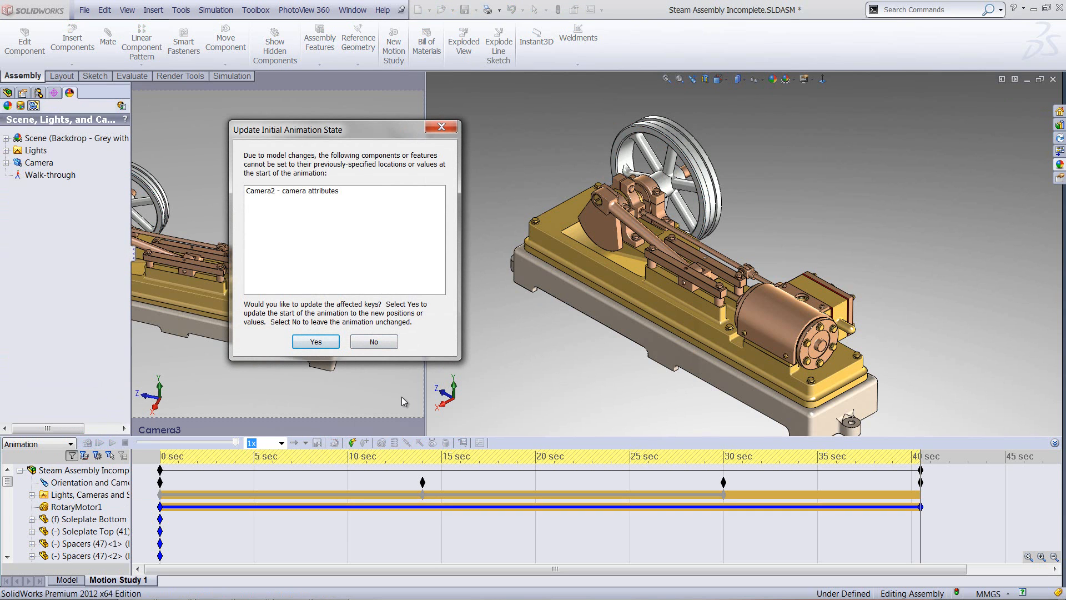
click(315, 342)
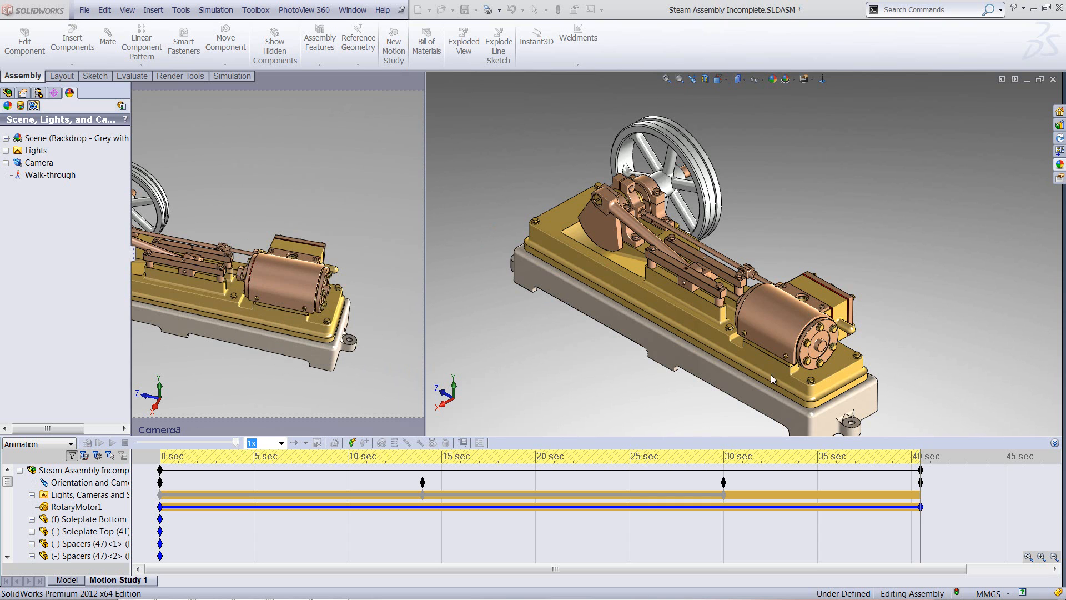
Set the interpolation mode of the rotary motor's end key to Ease in.
right_click(922, 508)
mouse_move(947, 500)
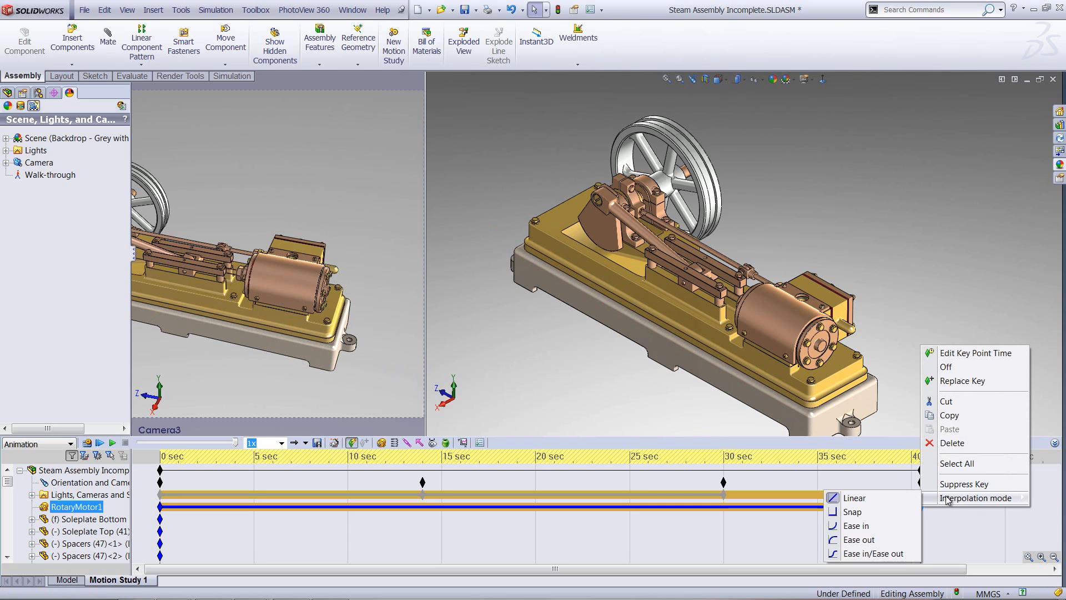
click(883, 526)
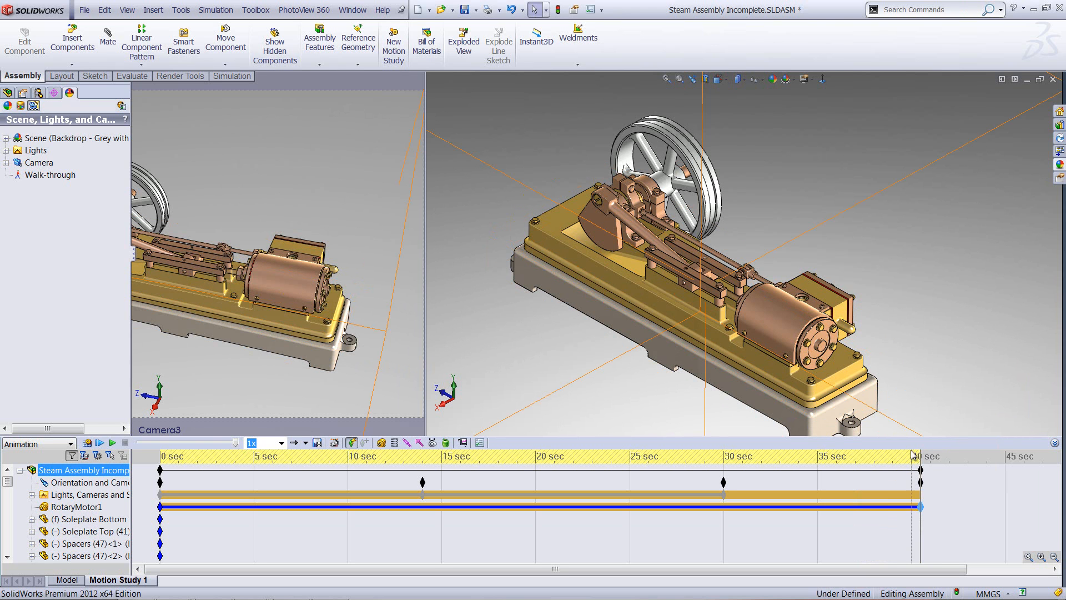
Return the animation to 0 seconds, calculate the motion study and stop the calculation at about 4 seconds.
drag(921, 541, 159, 540)
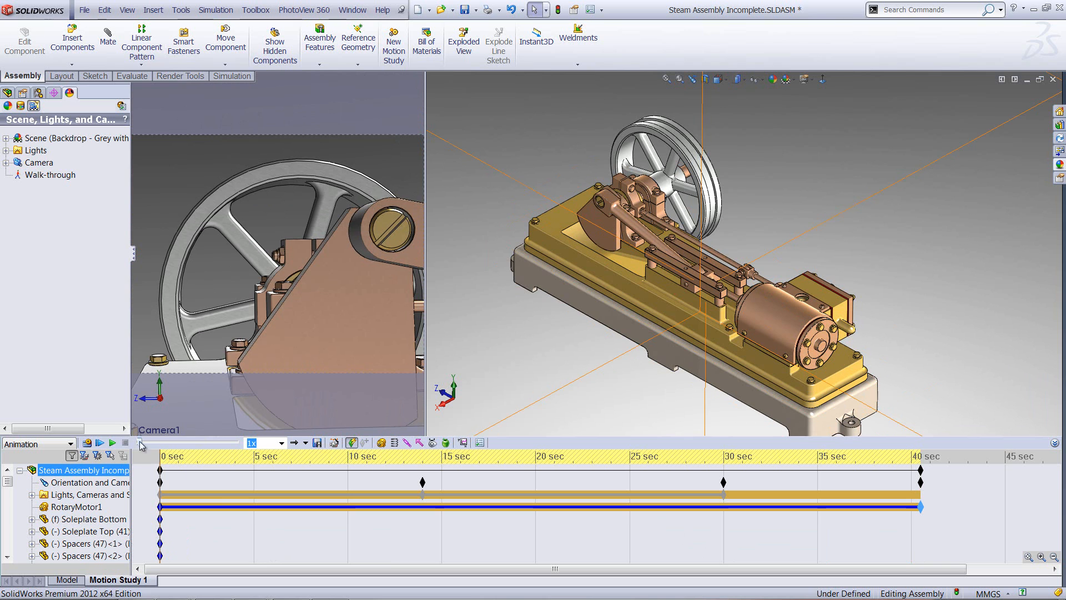
click(87, 442)
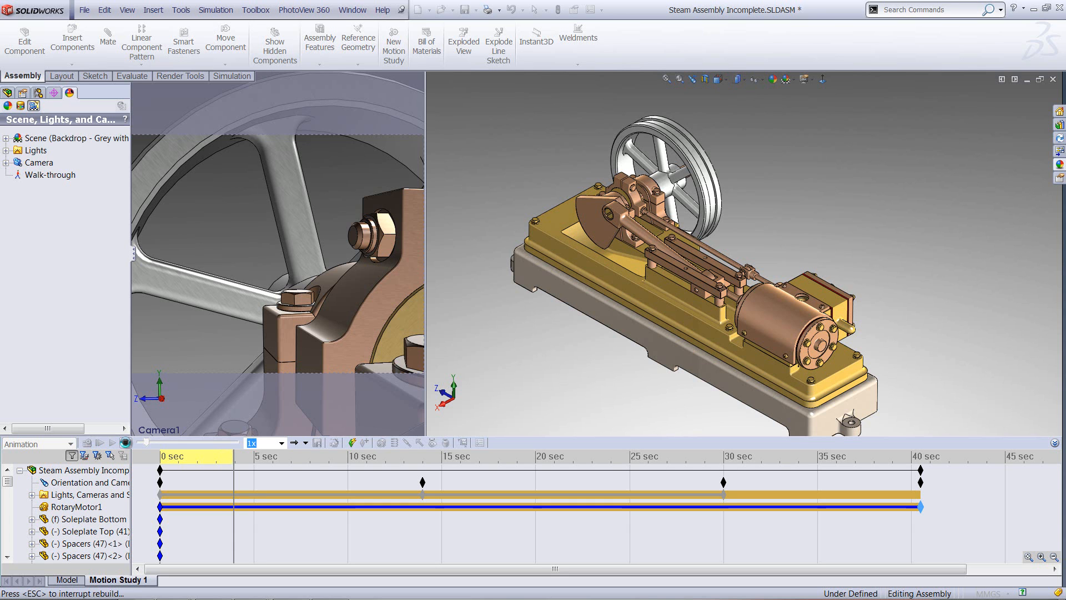
click(125, 443)
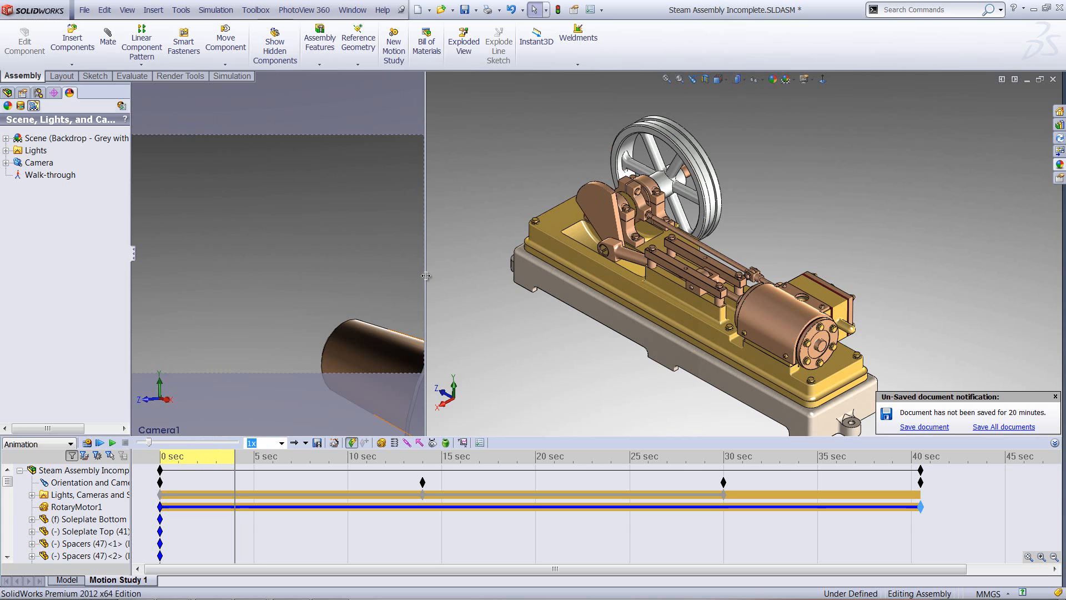
Widen the Camera1 viewport and play back the calculated part of the animation from the start.
drag(711, 285, 769, 285)
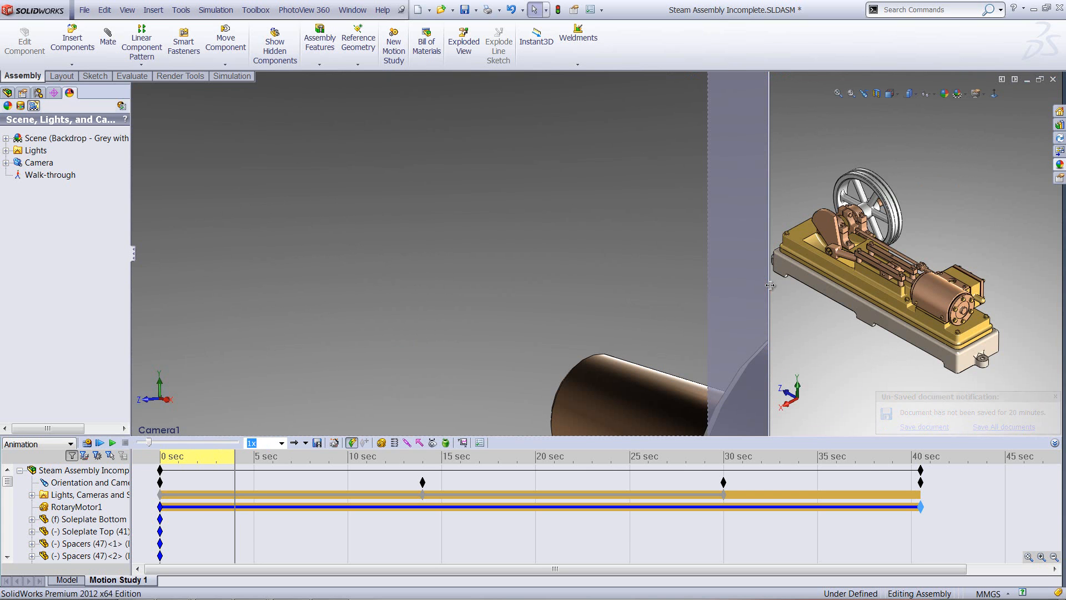
drag(234, 483, 151, 486)
click(112, 442)
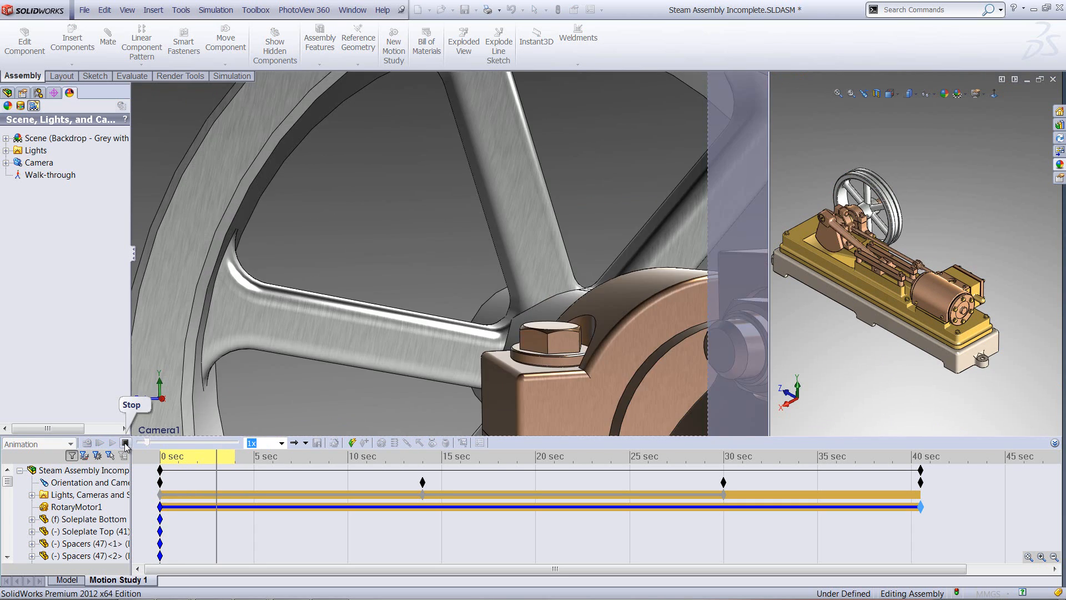
click(126, 443)
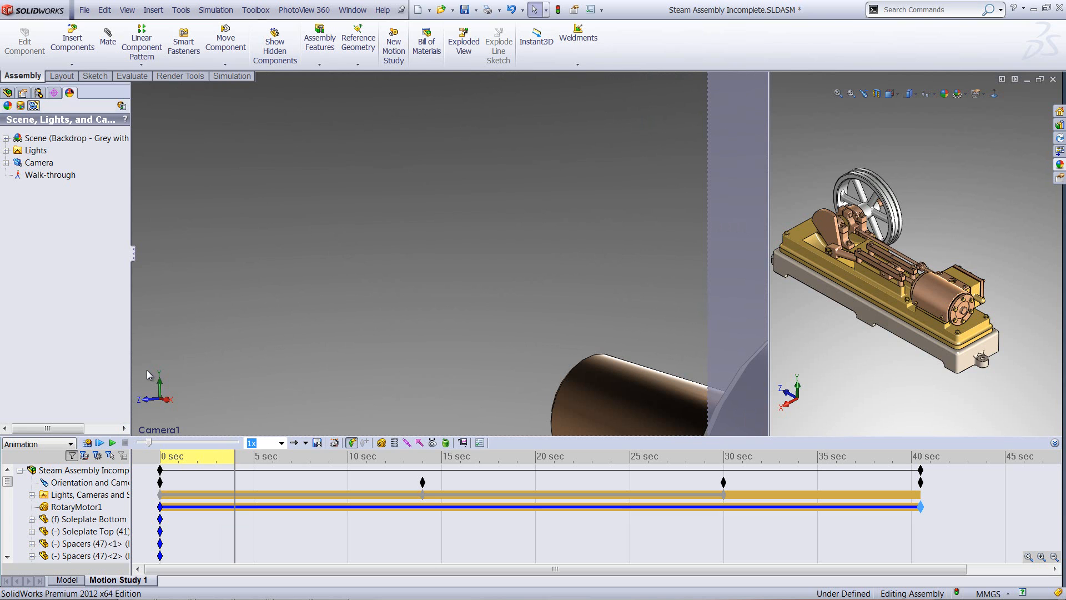
Open Motion Study 1 in the Steam Assembly document, updating its initial animation state, and play the animation in a widened camera viewport.
key(ctrl+Tab)
key(ctrl+Tab)
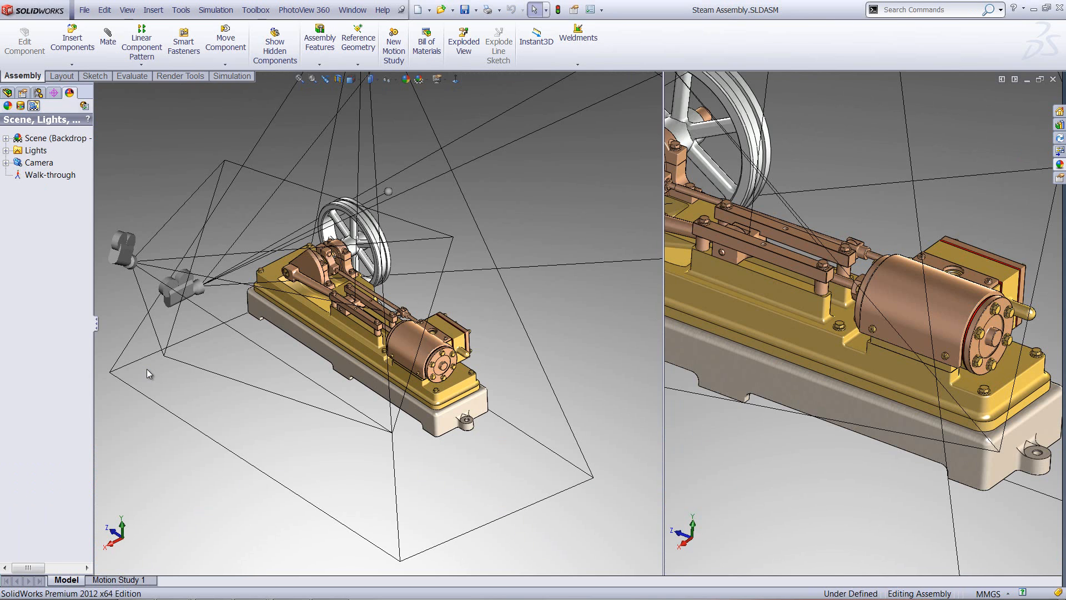
click(118, 580)
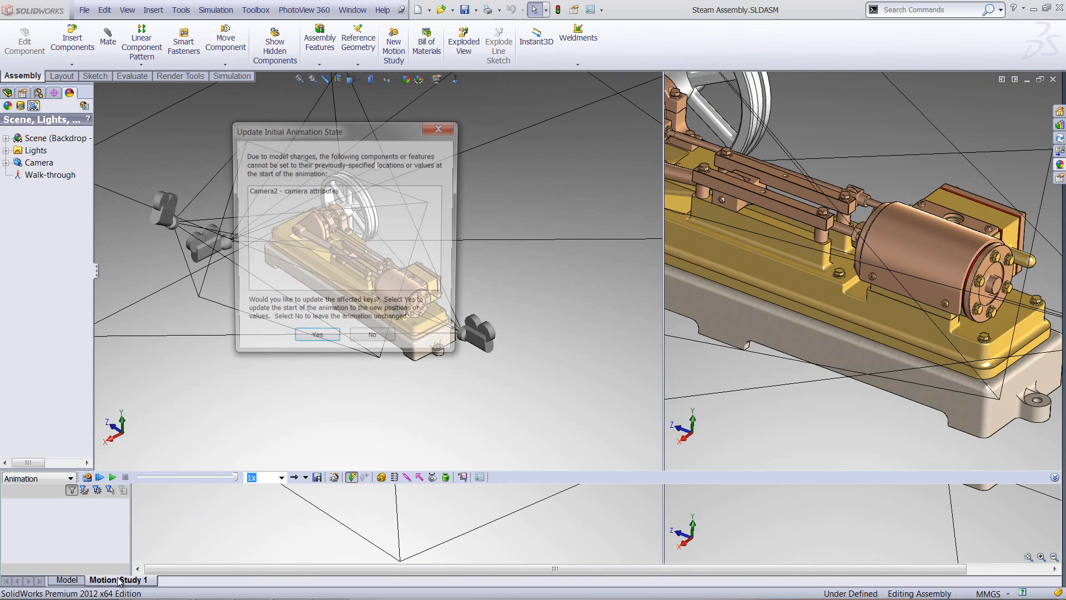
click(315, 340)
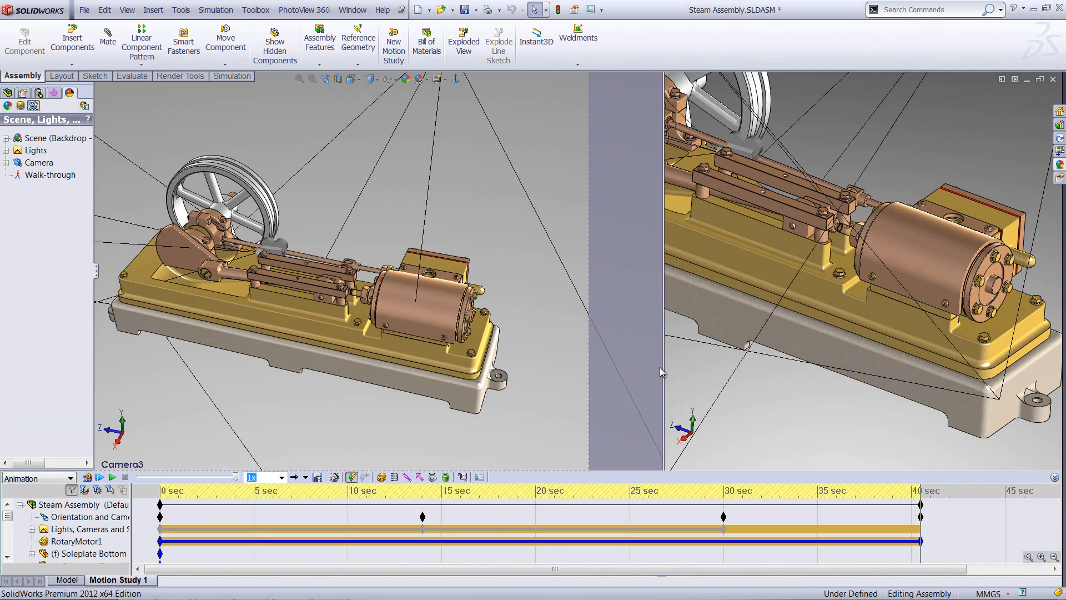
drag(664, 368, 813, 370)
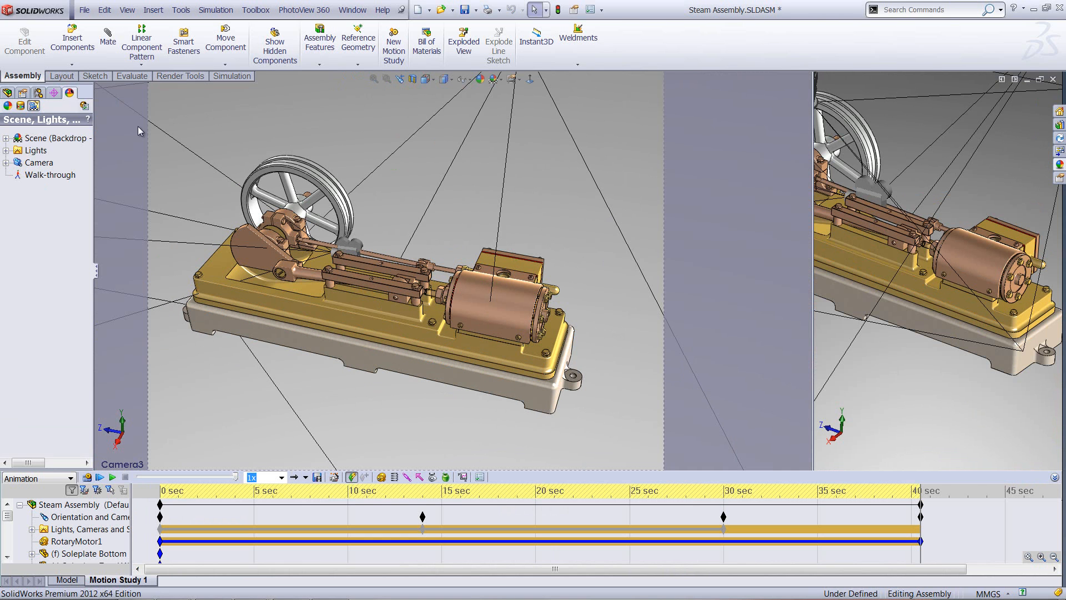
click(113, 478)
Set up the animation export as Steam Assembly.avi in Microsoft AVI format at 24 frames per second with the PhotoView renderer.
click(318, 477)
drag(529, 145, 526, 125)
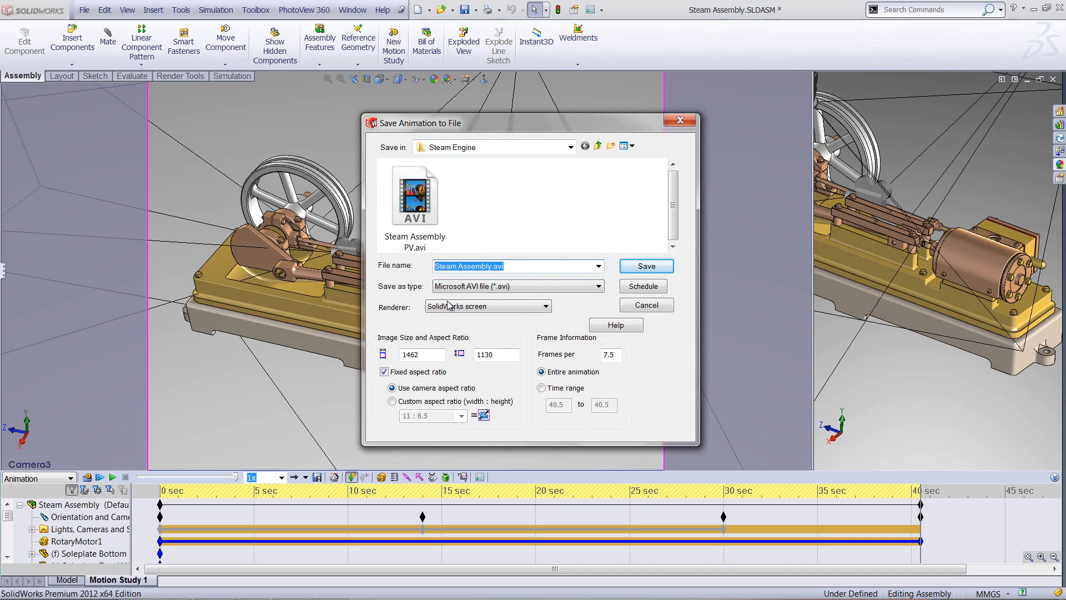
click(599, 286)
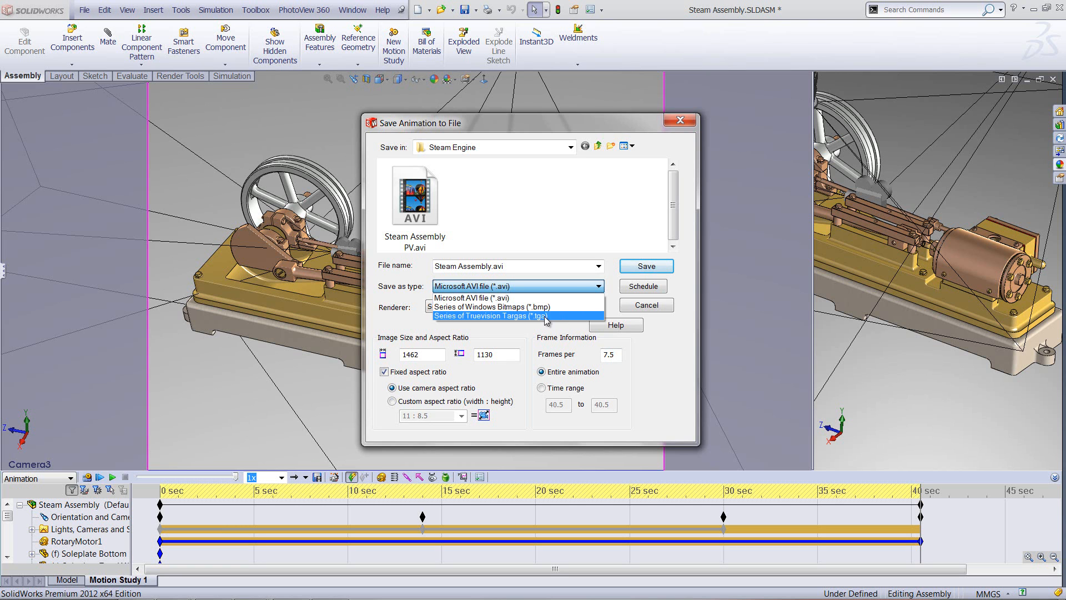
click(578, 297)
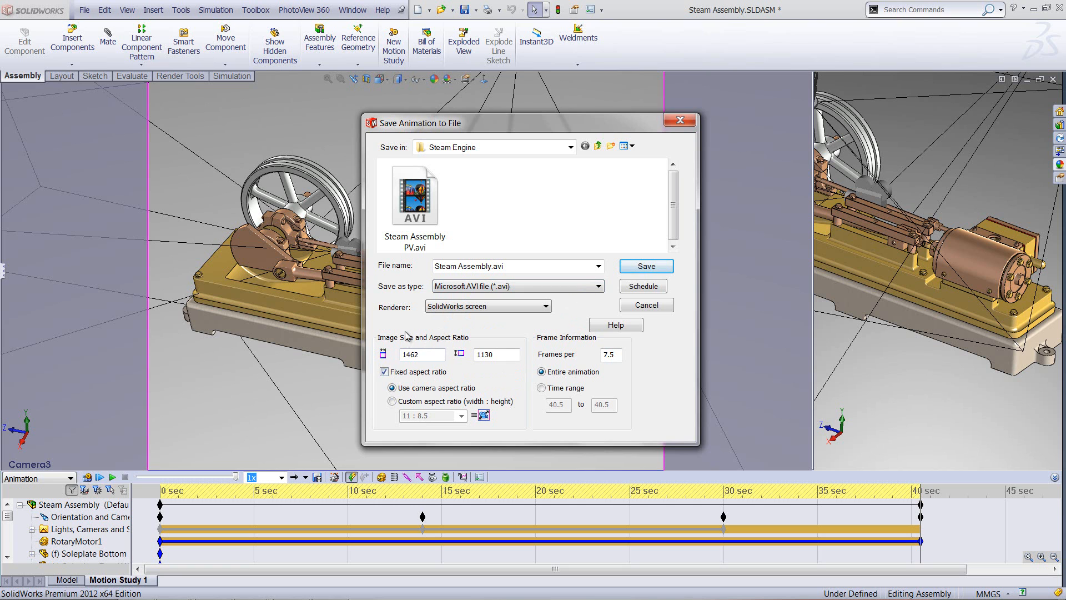
drag(621, 354, 602, 356)
text(24)
click(536, 307)
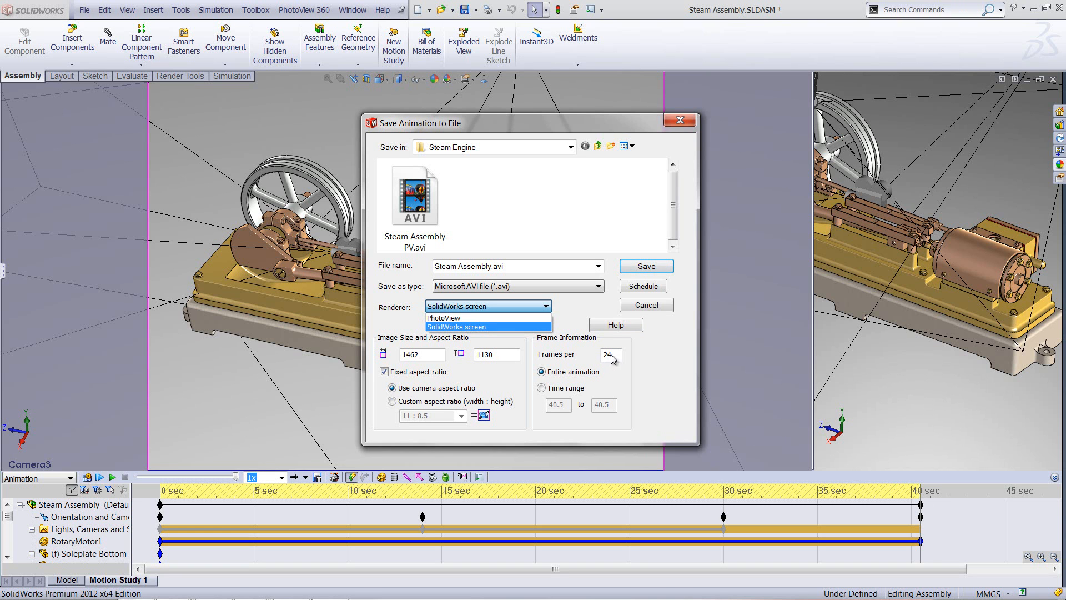
click(466, 319)
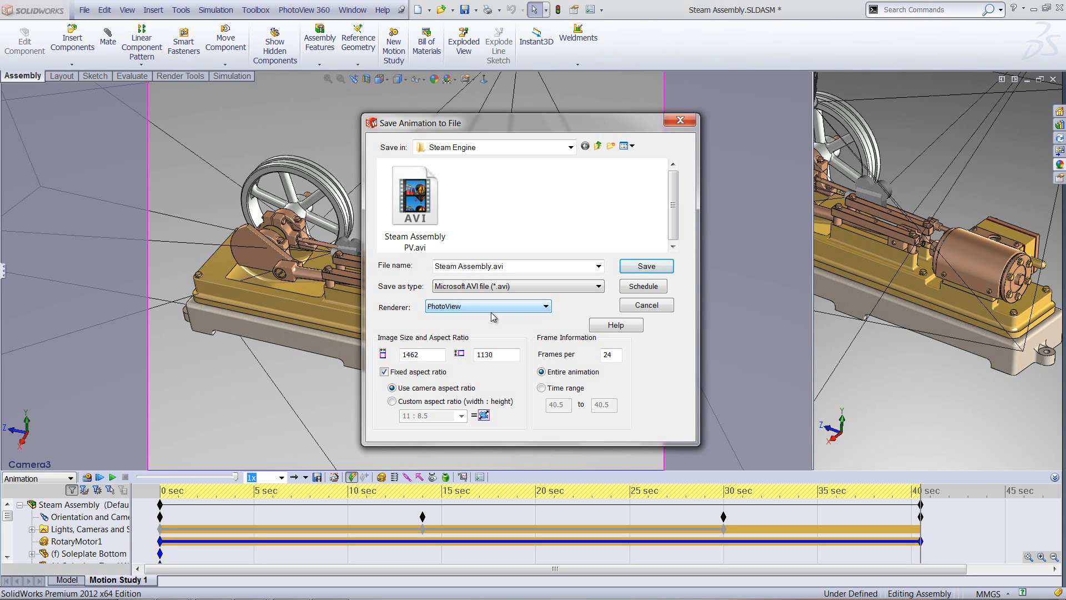
click(647, 266)
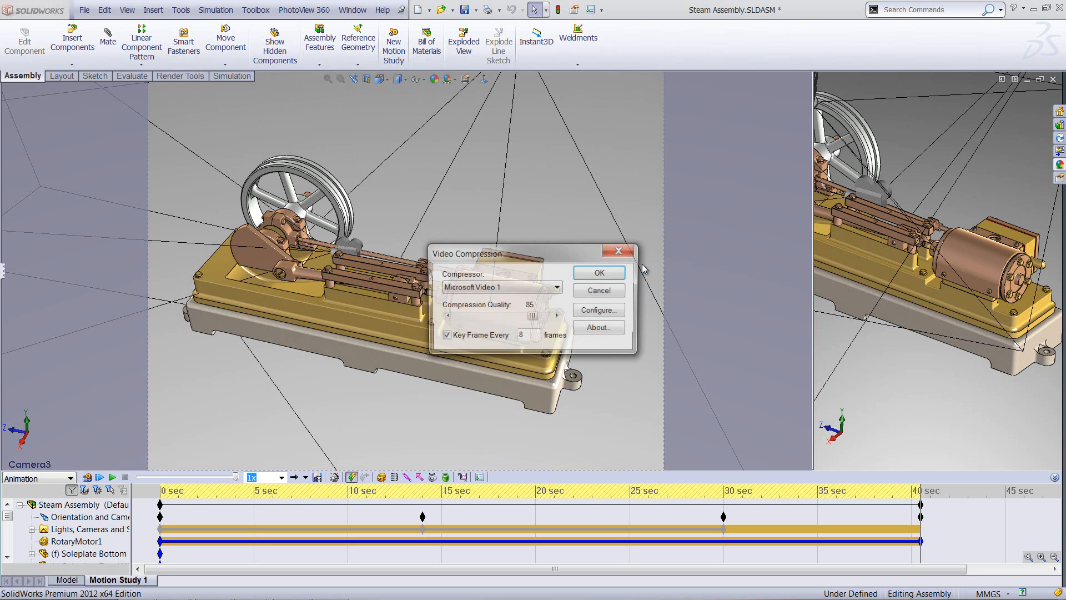
Examine the available video compressors and cancel the animation export.
drag(566, 253, 562, 128)
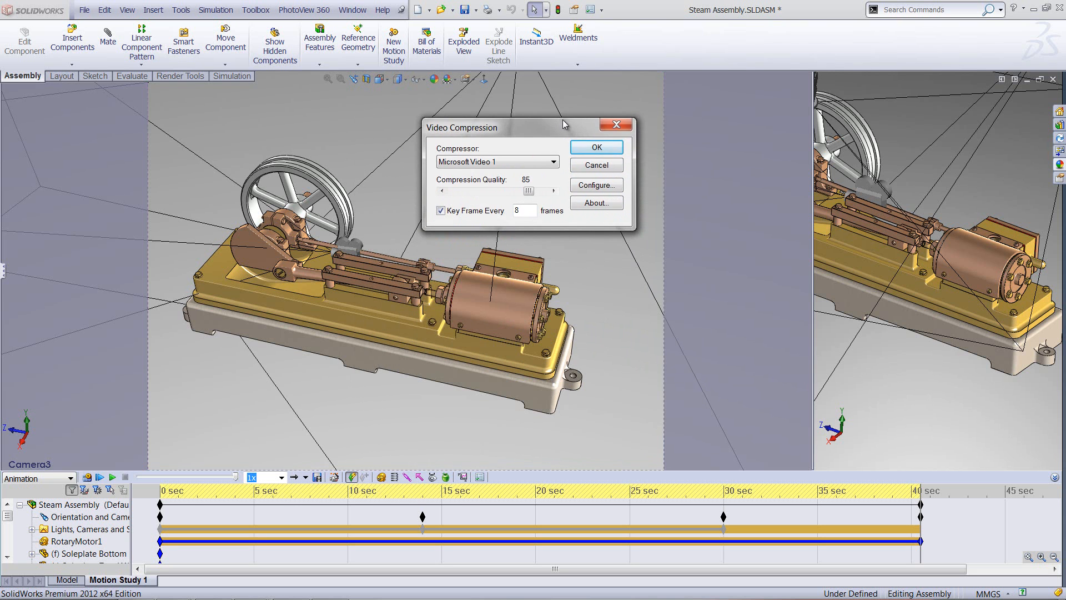
click(554, 161)
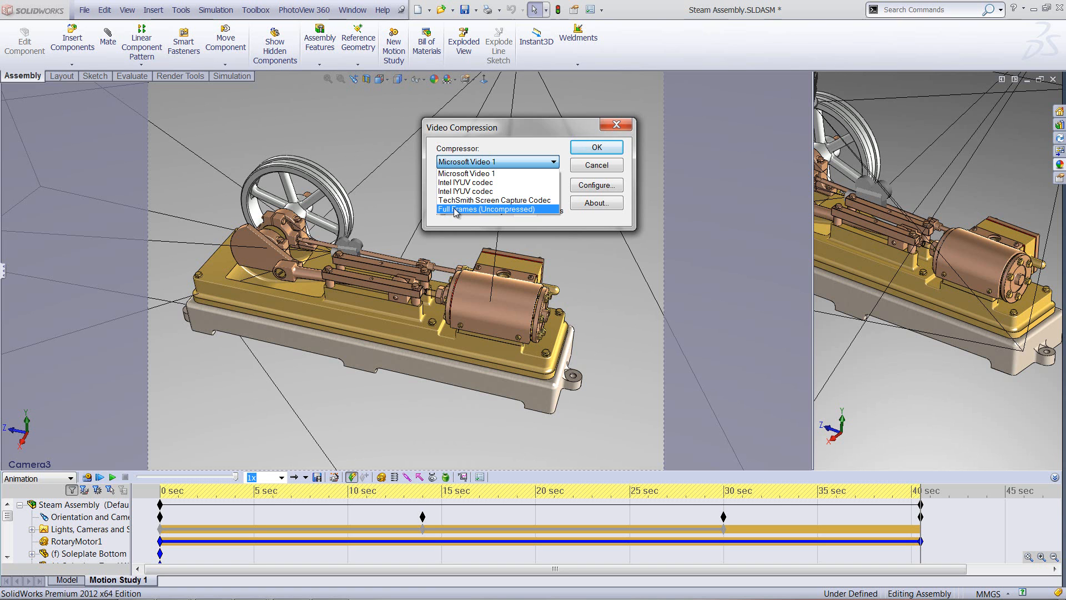
click(597, 165)
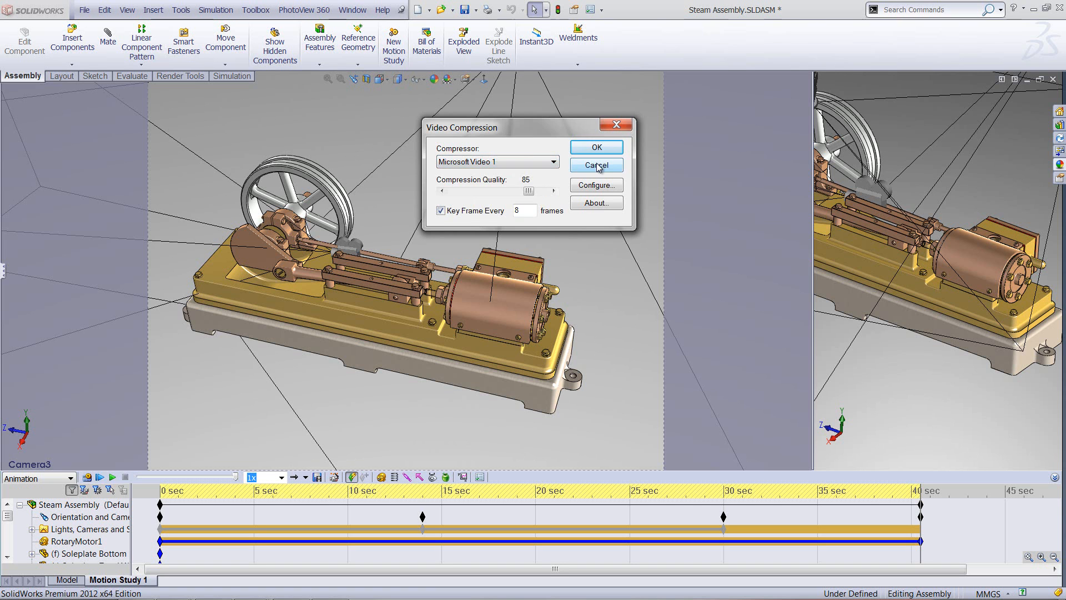
click(596, 166)
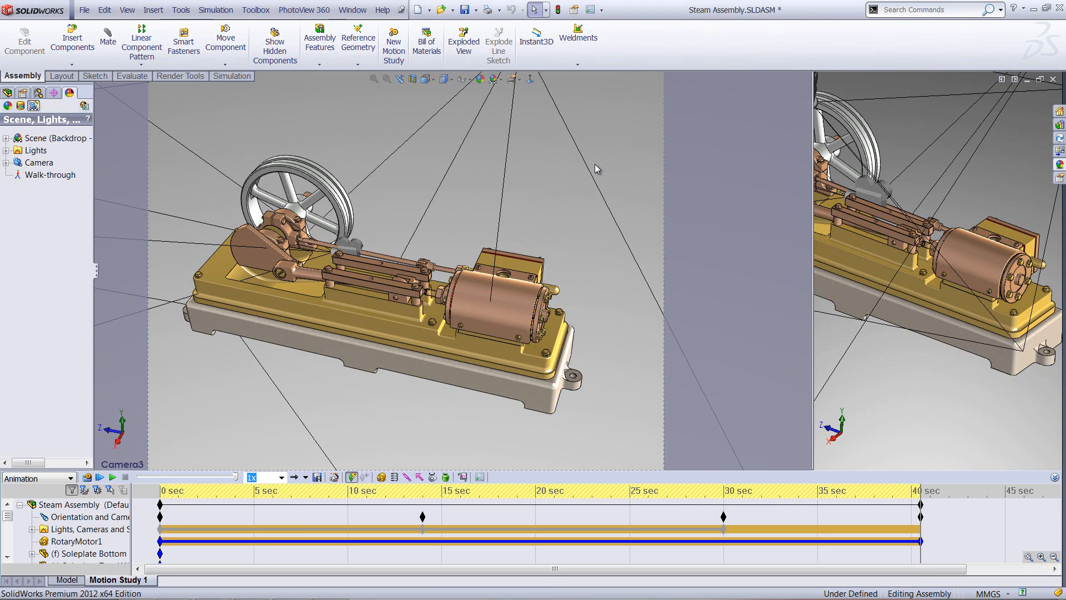
Switch to VLC media player and play the saved steam engine animation video.
key(alt+Tab)
key(alt+Tab)
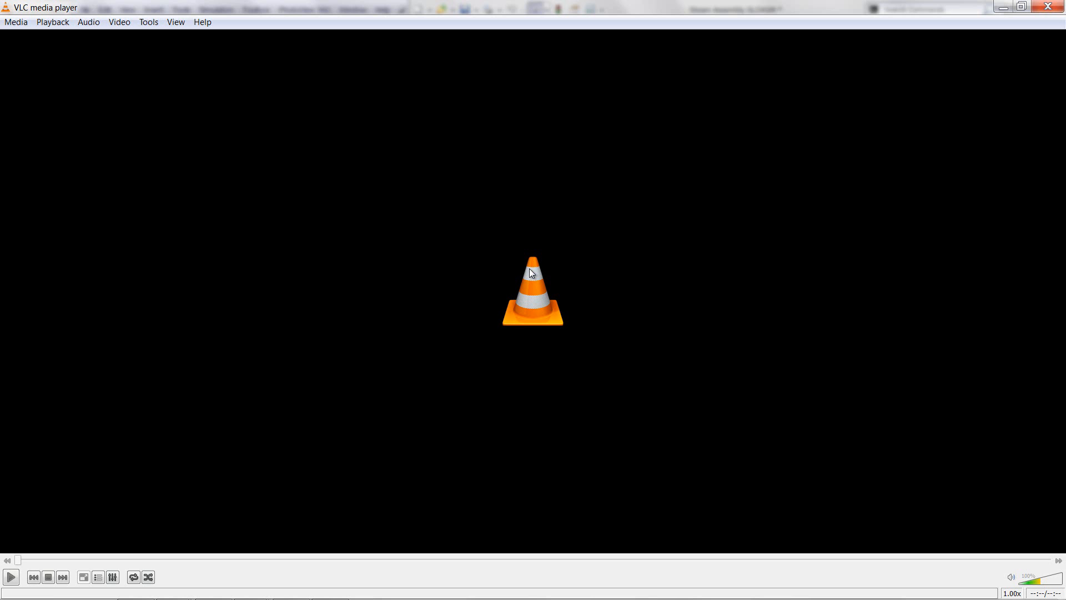
click(10, 577)
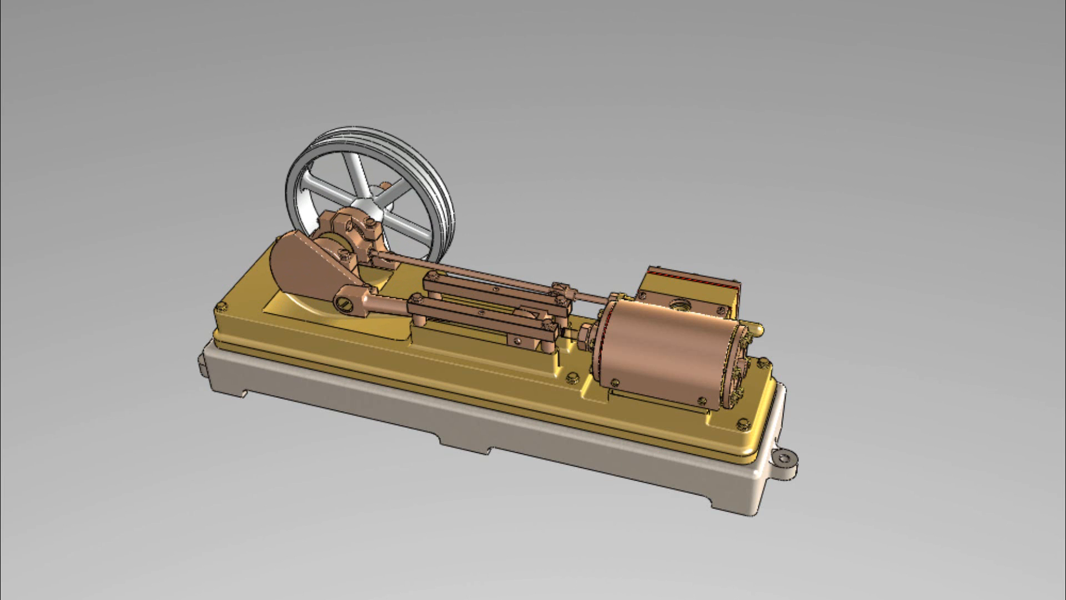
Switch to the PowerPoint slide show of Webinar Slide.pptx showing the closing thank-you slide.
key(alt+Tab)
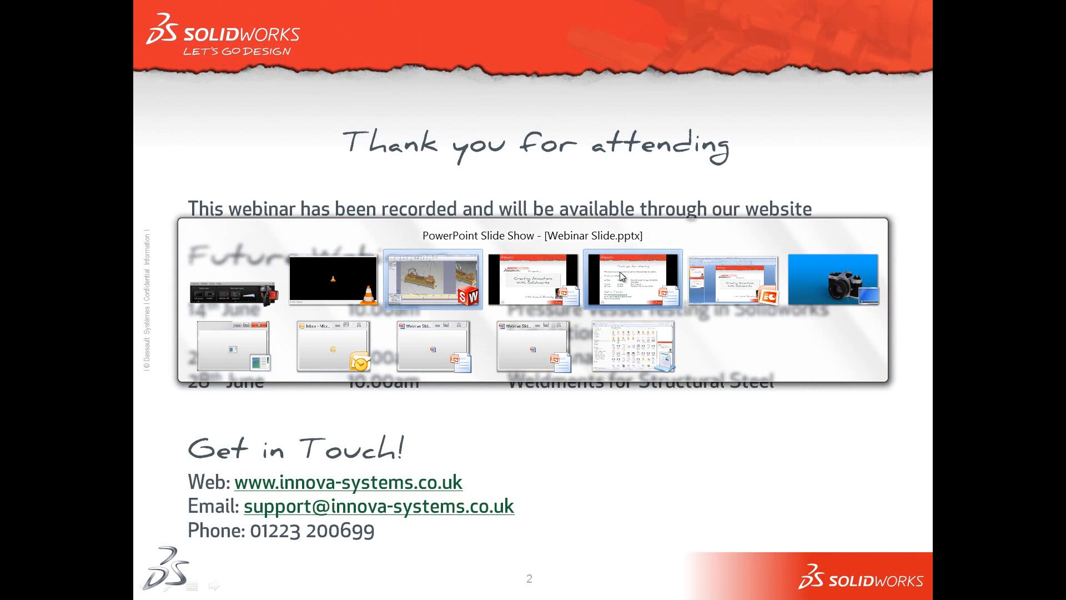
click(621, 273)
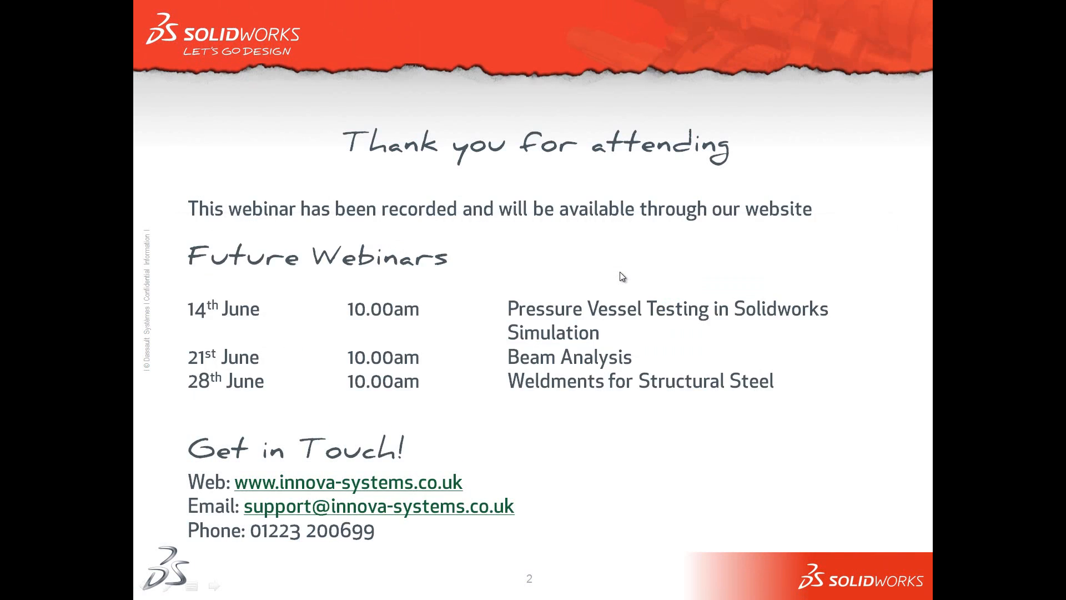